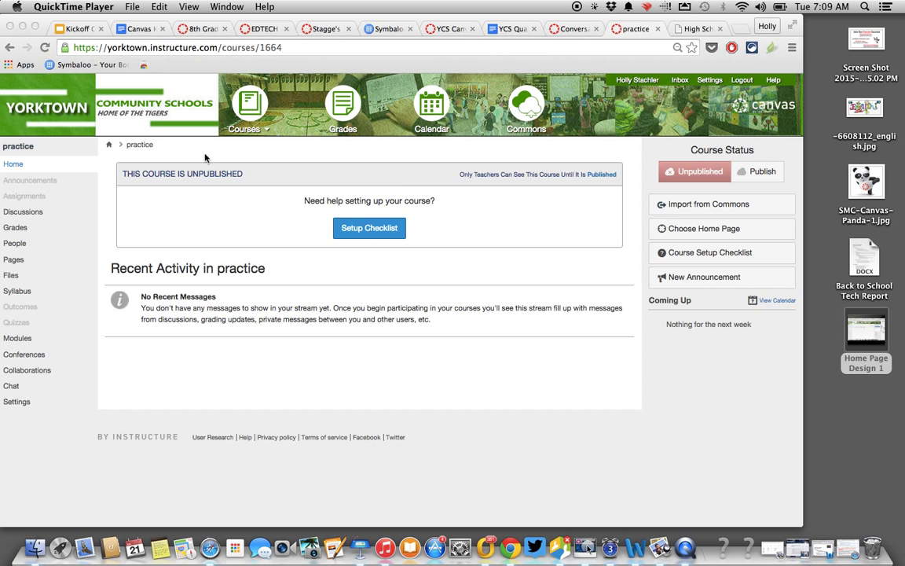
Open Commons and filter it to the three resources shared with Yorktown Community Schools
{"action": "left_click", "coordinate": [535, 106]}
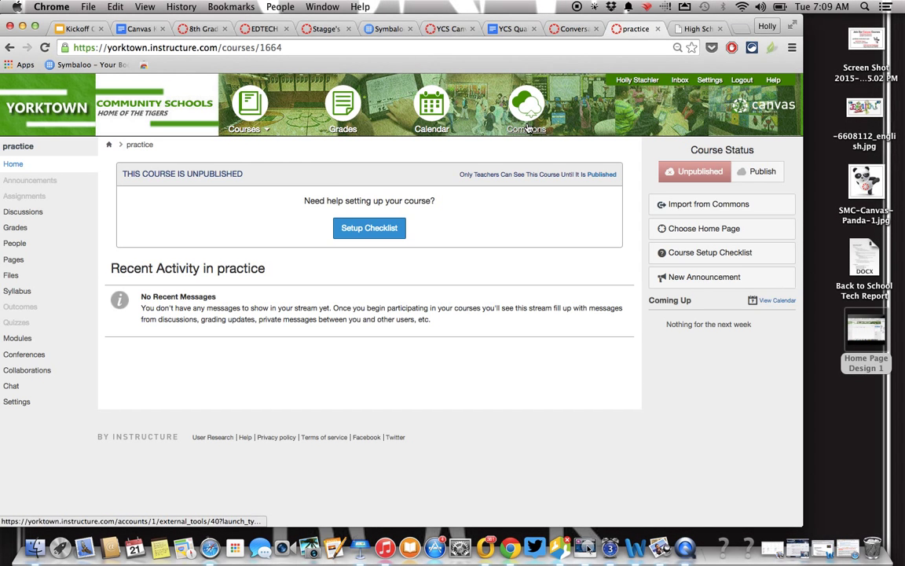
{"action": "left_click", "coordinate": [528, 126]}
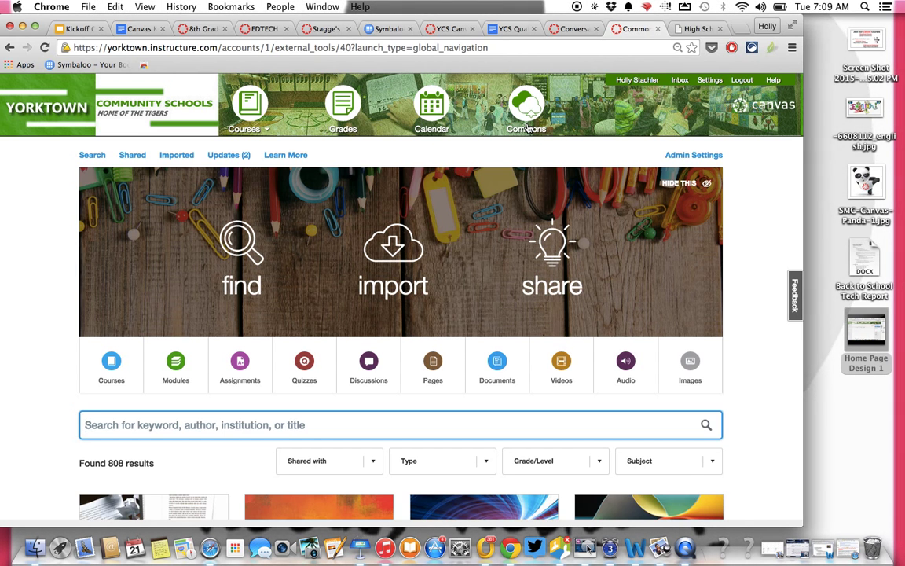
{"action": "left_click", "coordinate": [528, 127]}
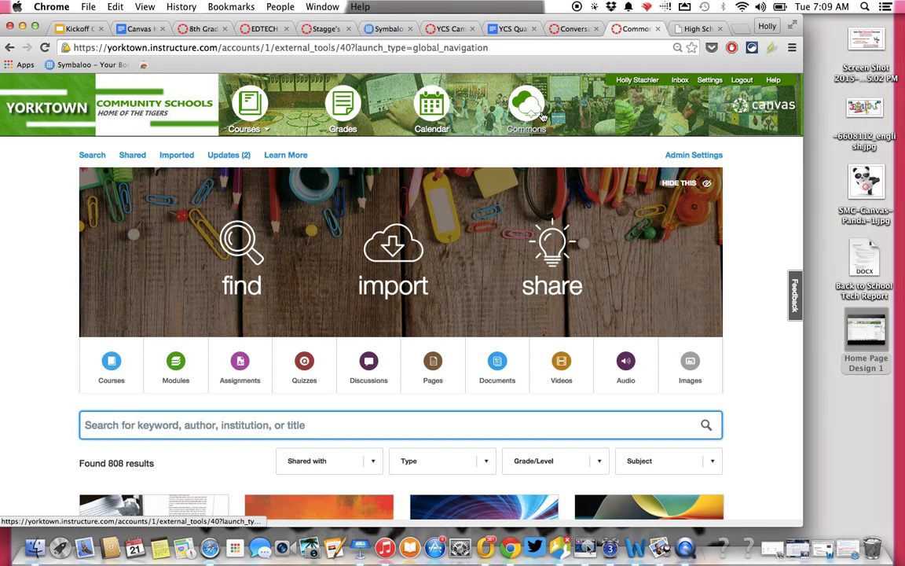
{"action": "left_click", "coordinate": [374, 463]}
{"action": "scroll", "coordinate": [377, 466], "scroll_direction": "down", "scroll_amount": 3}
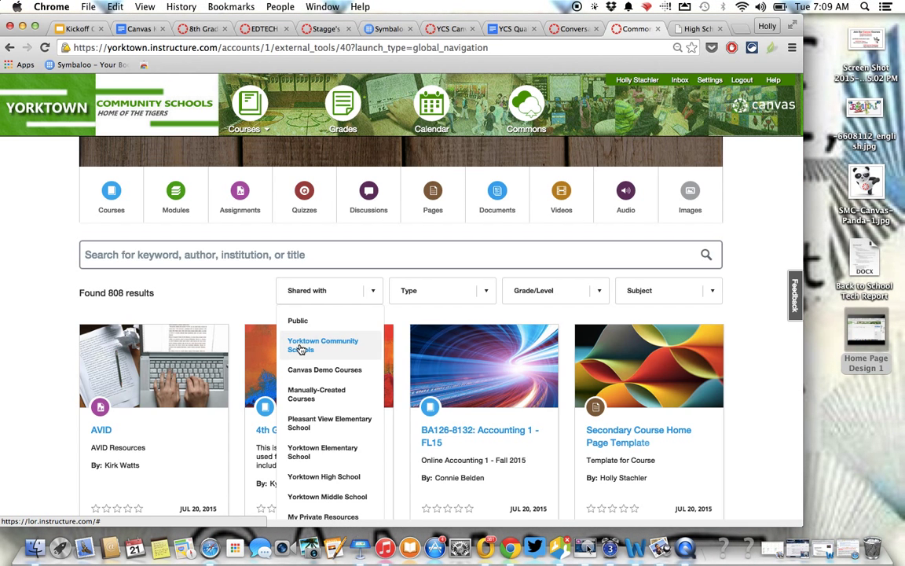
{"action": "left_click", "coordinate": [300, 349]}
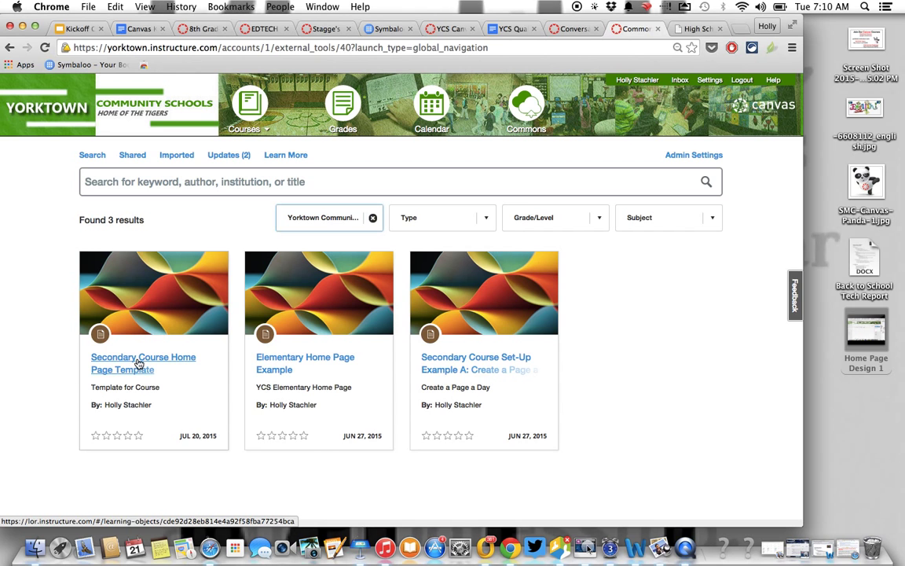
Import the Secondary Course Home Page Template from Commons into the 'practice' course
{"action": "left_click", "coordinate": [138, 363]}
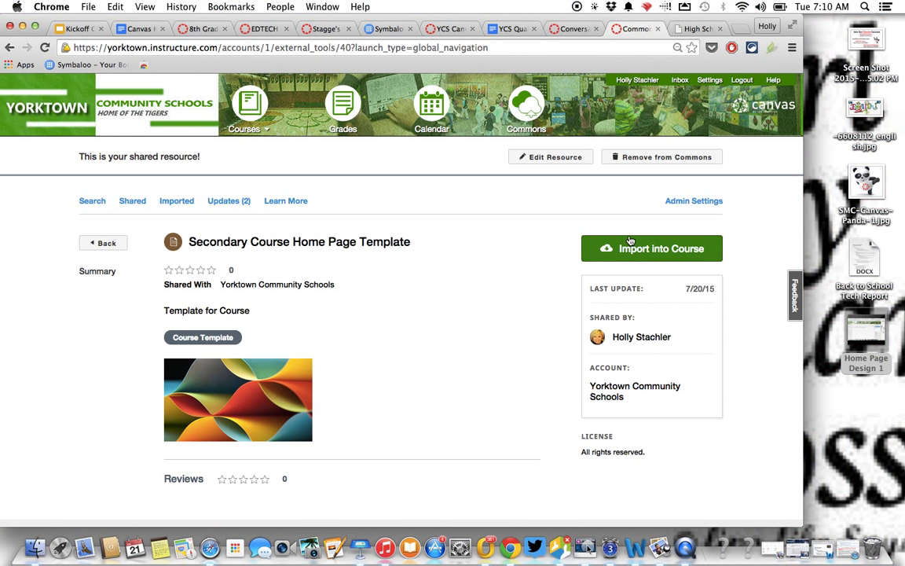
{"action": "left_click", "coordinate": [629, 248]}
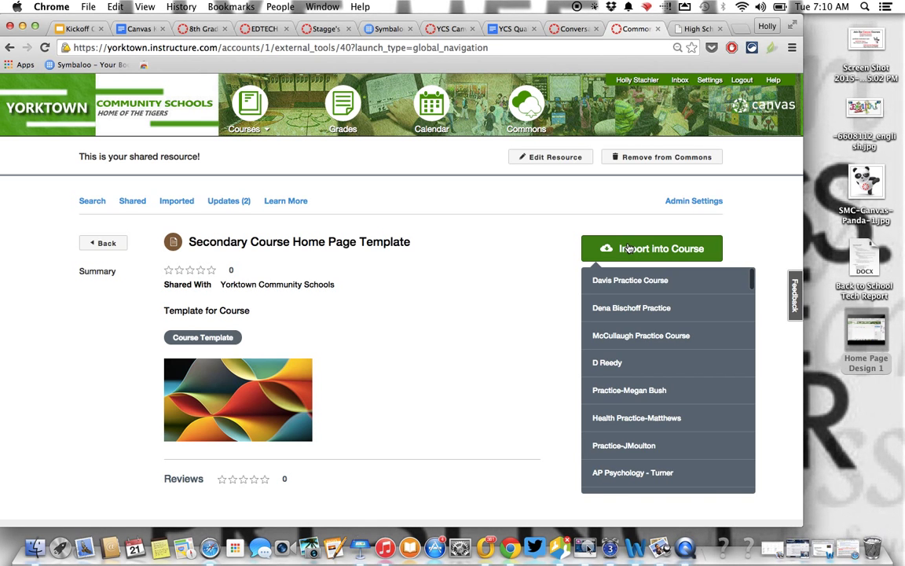
{"action": "scroll", "coordinate": [680, 391], "scroll_direction": "down", "scroll_amount": 4}
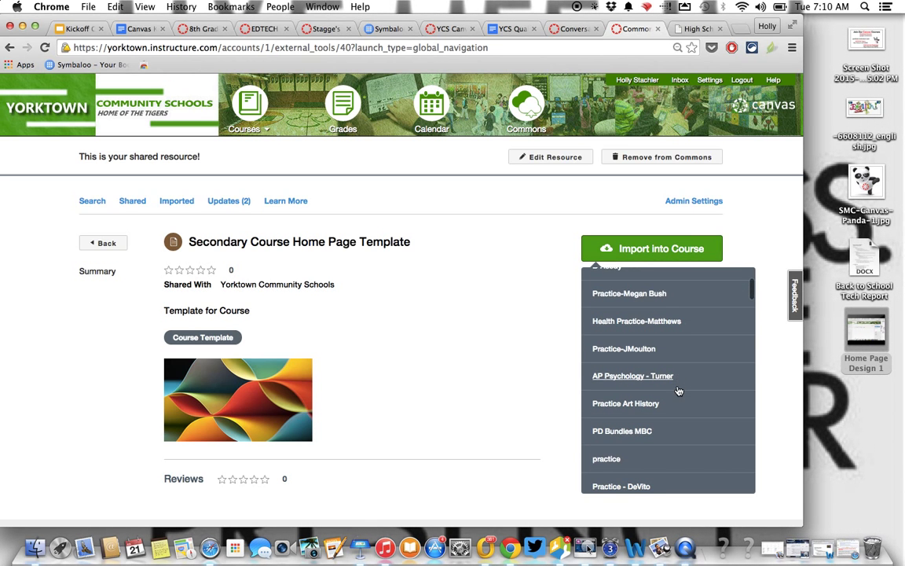
{"action": "scroll", "coordinate": [679, 391], "scroll_direction": "down", "scroll_amount": 1}
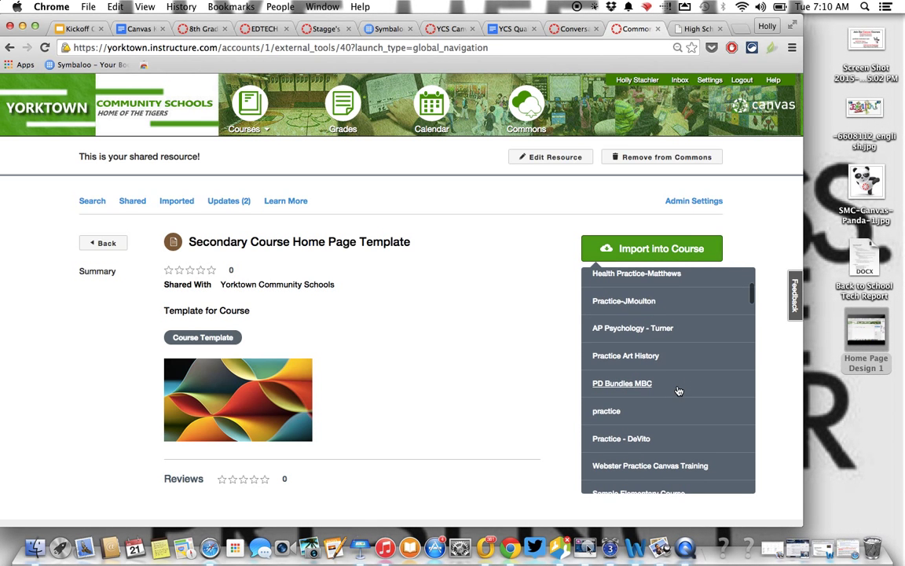
{"action": "left_click", "coordinate": [600, 413]}
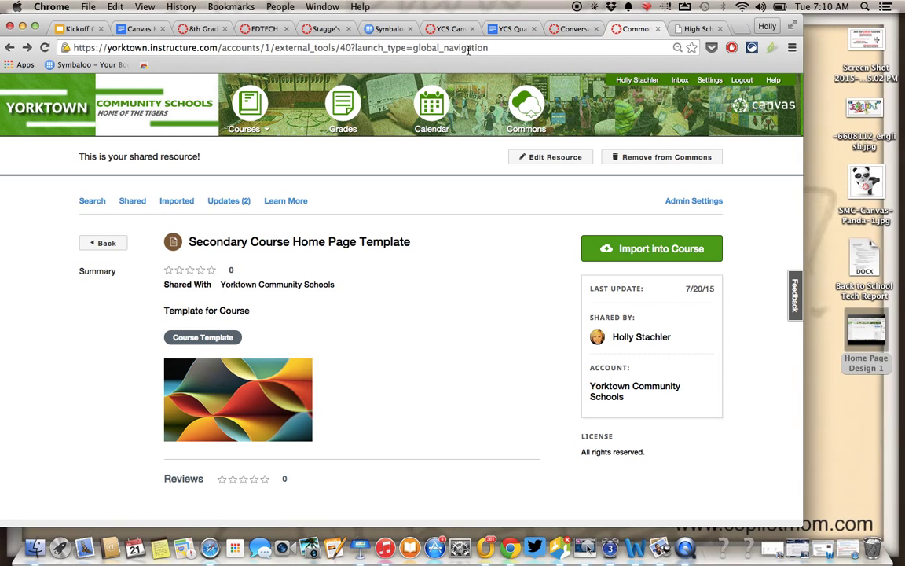
Go to yorktown.instructure.com and open the practice course's Secondary Course Home Page Template page
{"action": "left_click", "coordinate": [505, 48]}
{"action": "type", "text": "yorktown"}
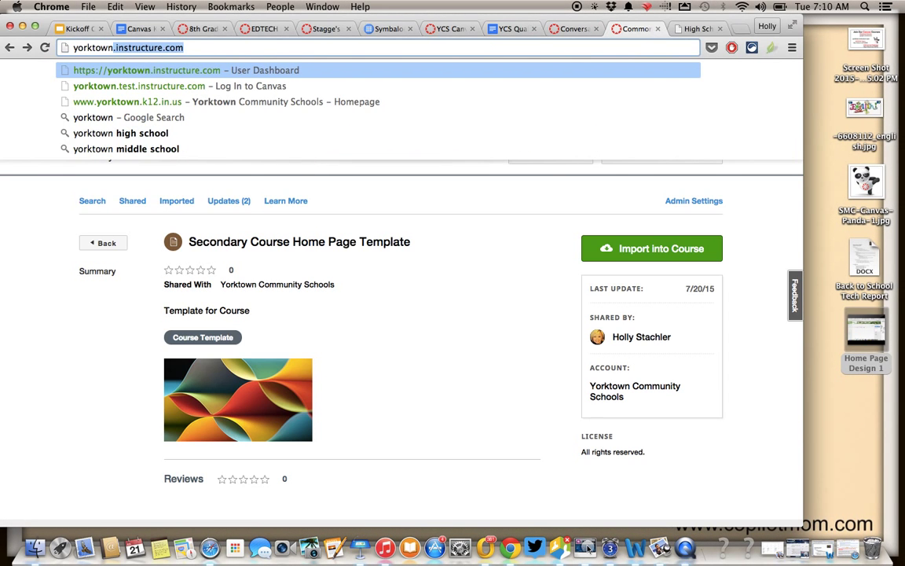
{"action": "key", "text": "Return"}
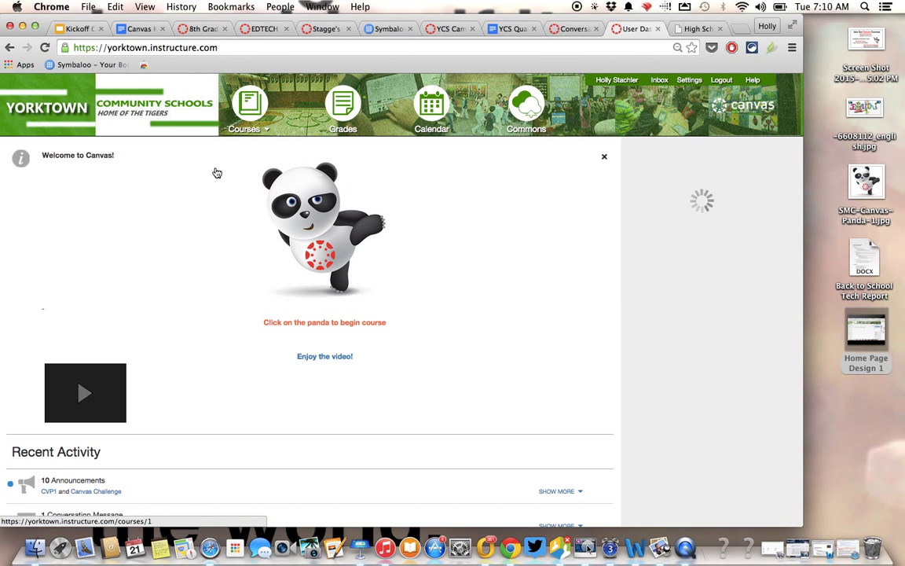
{"action": "mouse_move", "coordinate": [255, 132]}
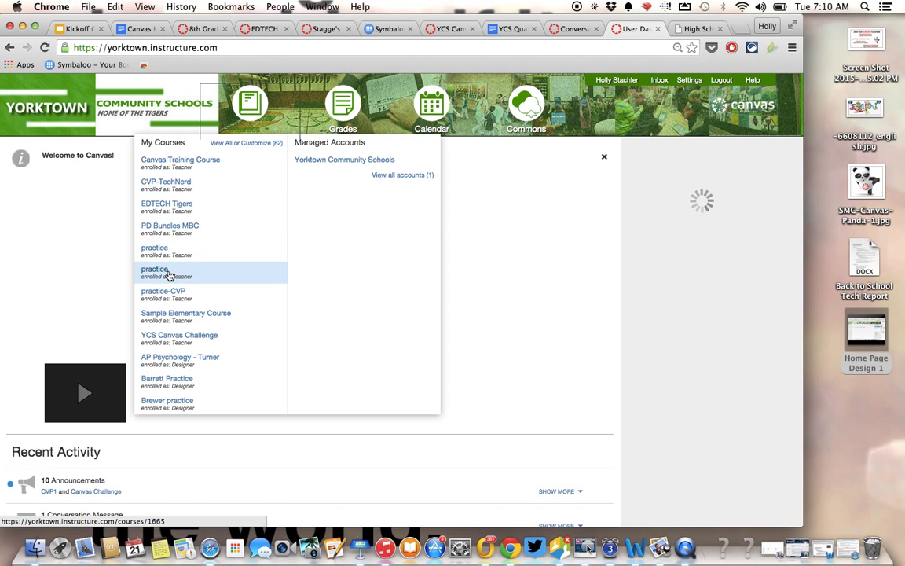
{"action": "left_click", "coordinate": [156, 249]}
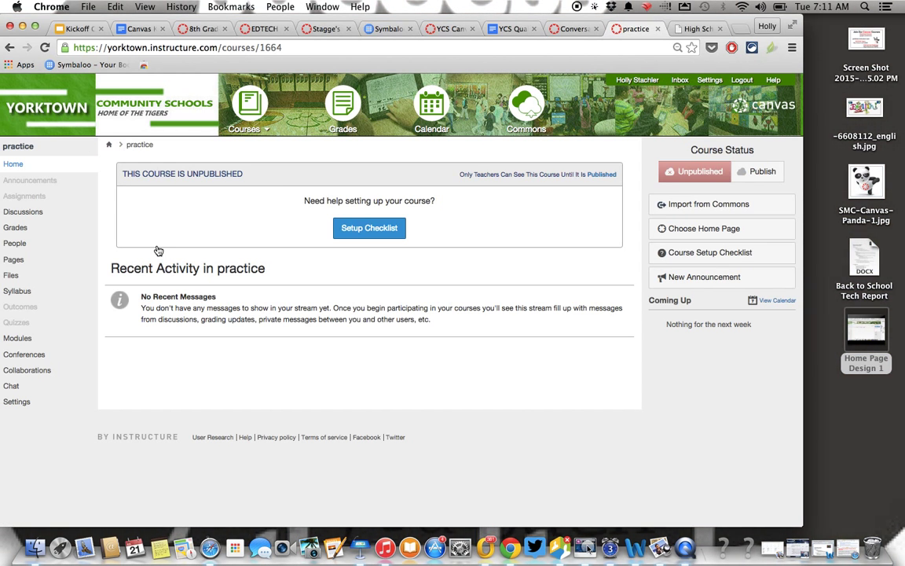
{"action": "left_click", "coordinate": [12, 260]}
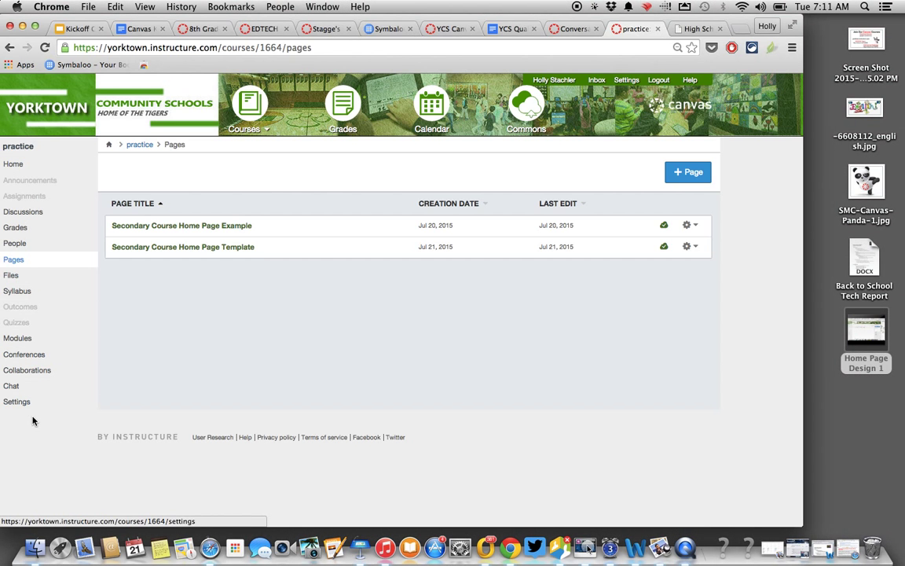
{"action": "left_click", "coordinate": [237, 248]}
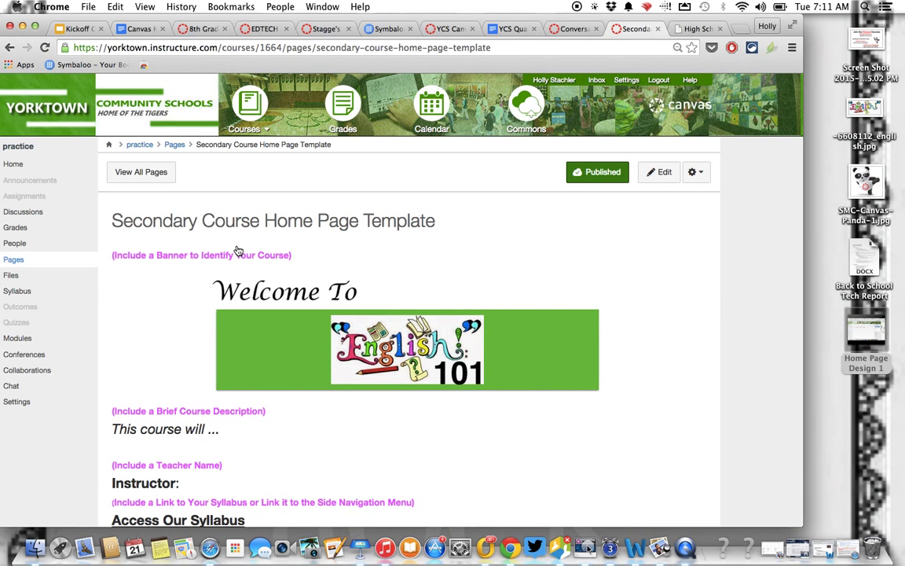
Review the Secondary Course Home Page Template page and open it in the page editor
{"action": "scroll", "coordinate": [238, 251], "scroll_direction": "down", "scroll_amount": 3}
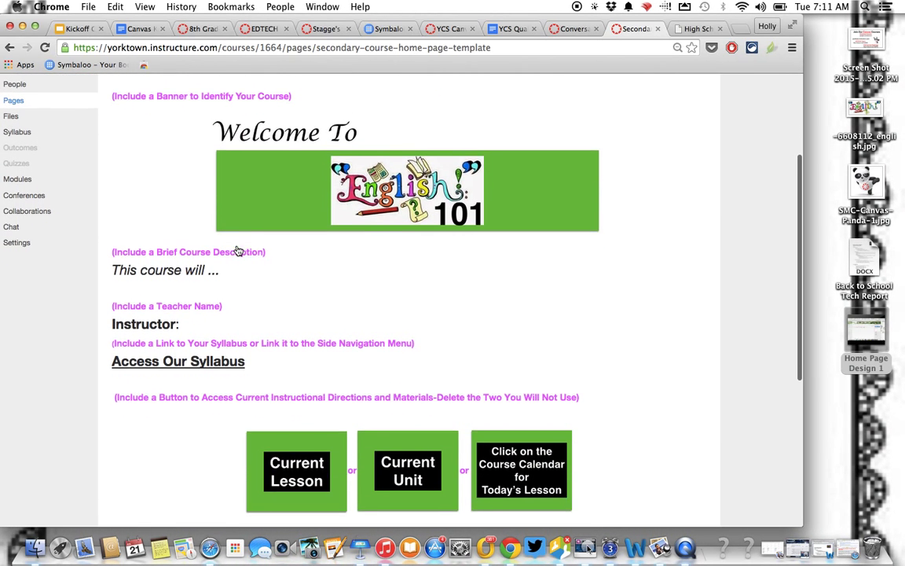
{"action": "scroll", "coordinate": [238, 252], "scroll_direction": "down", "scroll_amount": 1}
{"action": "scroll", "coordinate": [238, 252], "scroll_direction": "down", "scroll_amount": 1}
{"action": "scroll", "coordinate": [238, 251], "scroll_direction": "up", "scroll_amount": 3}
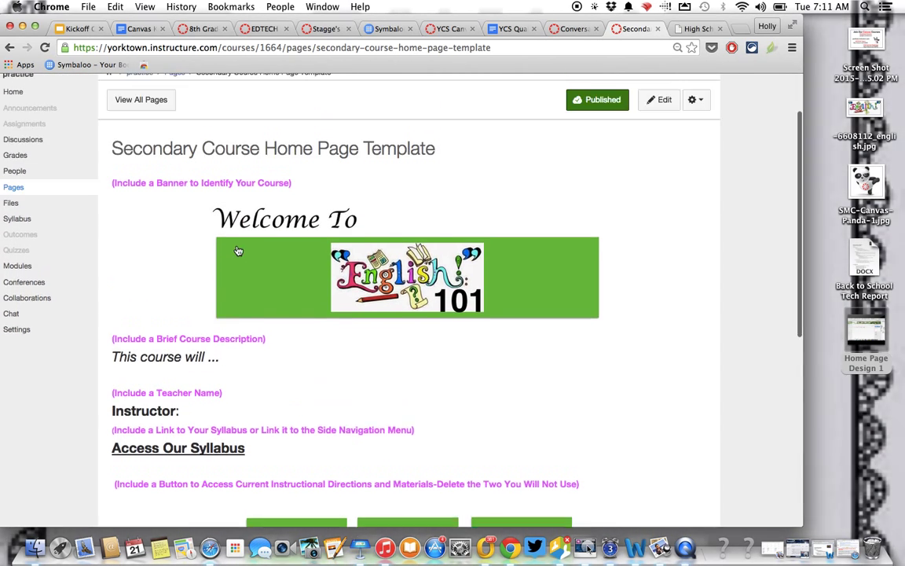
{"action": "scroll", "coordinate": [238, 252], "scroll_direction": "up", "scroll_amount": 2}
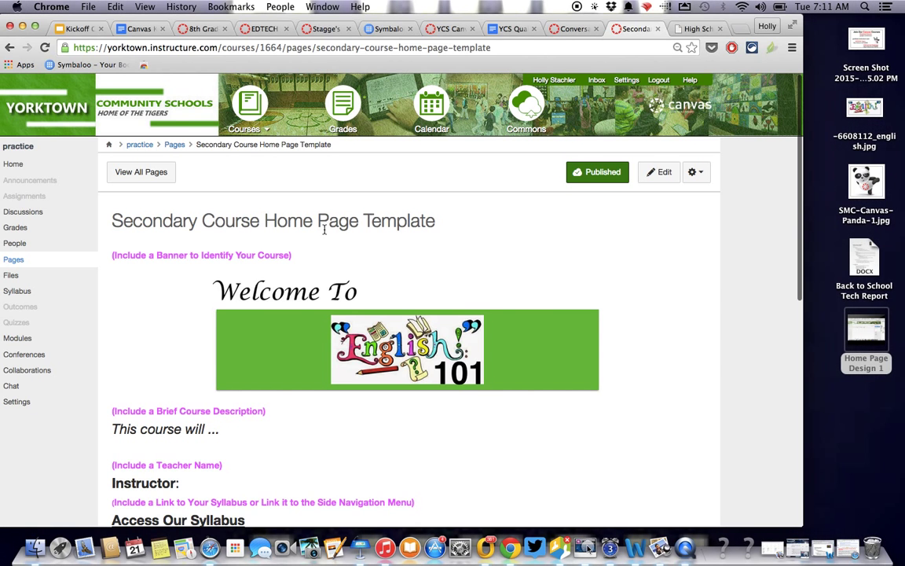
{"action": "left_click", "coordinate": [664, 173]}
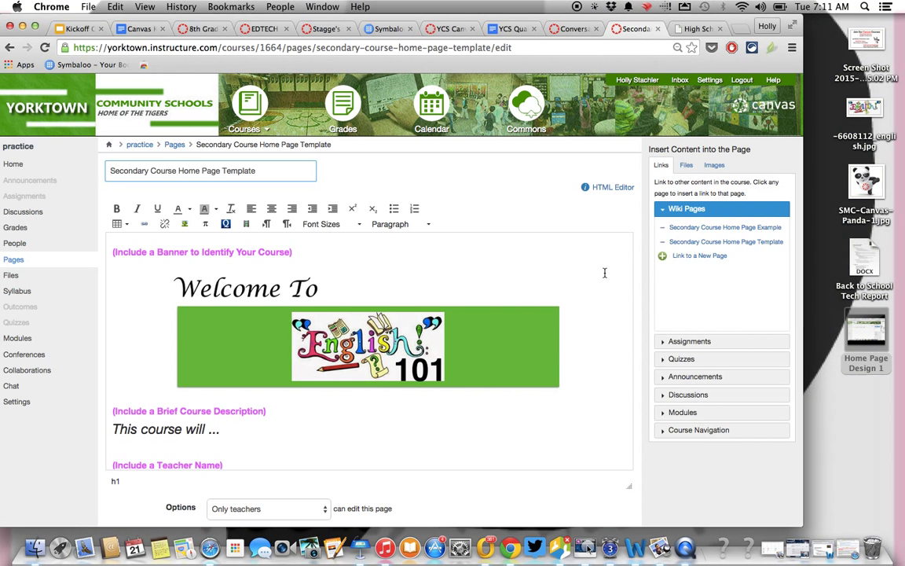
{"action": "scroll", "coordinate": [604, 273], "scroll_direction": "down", "scroll_amount": 1}
{"action": "scroll", "coordinate": [604, 273], "scroll_direction": "down", "scroll_amount": 2}
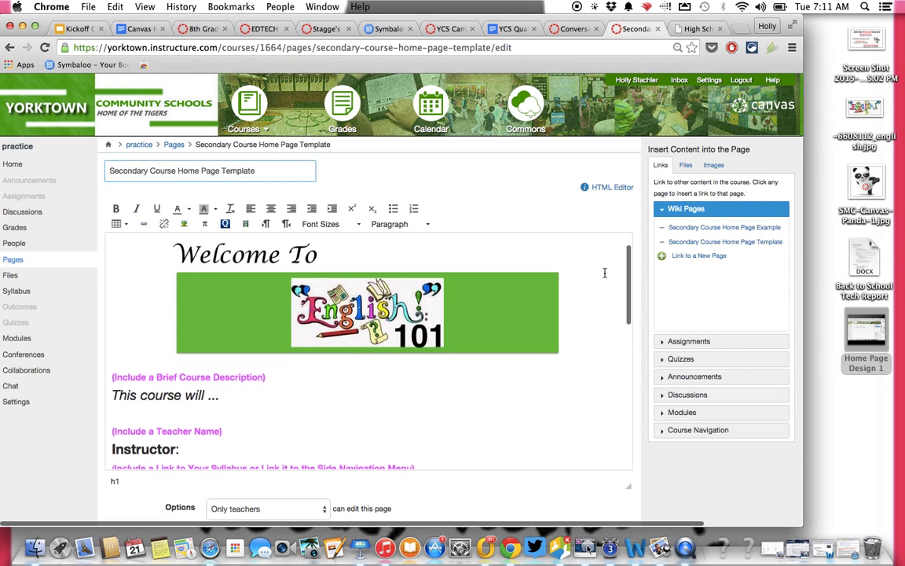
{"action": "scroll", "coordinate": [555, 285], "scroll_direction": "up", "scroll_amount": 2}
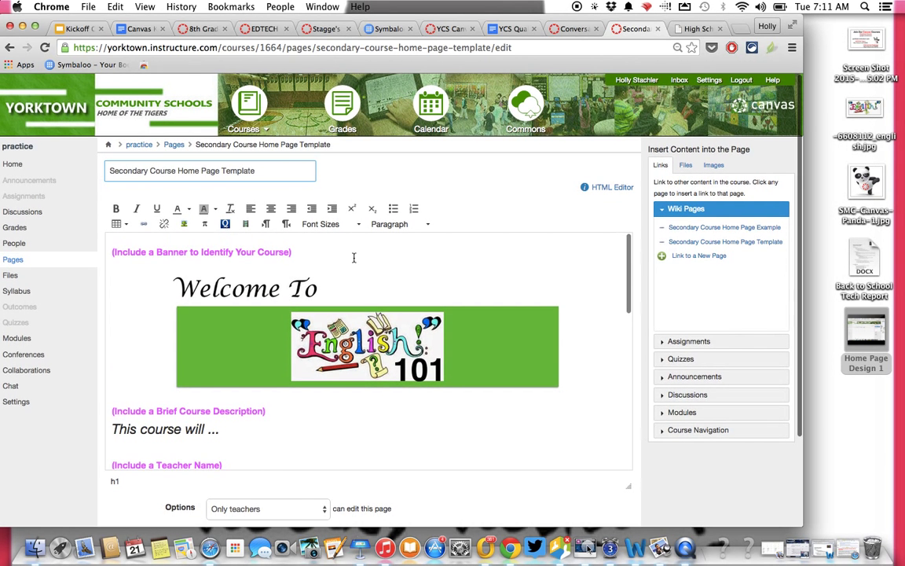
Delete the banner and course description instruction headings and trim the dots after 'This course will'
{"action": "left_click_drag", "start_coordinate": [295, 254], "coordinate": [107, 253]}
{"action": "key", "text": "BackSpace"}
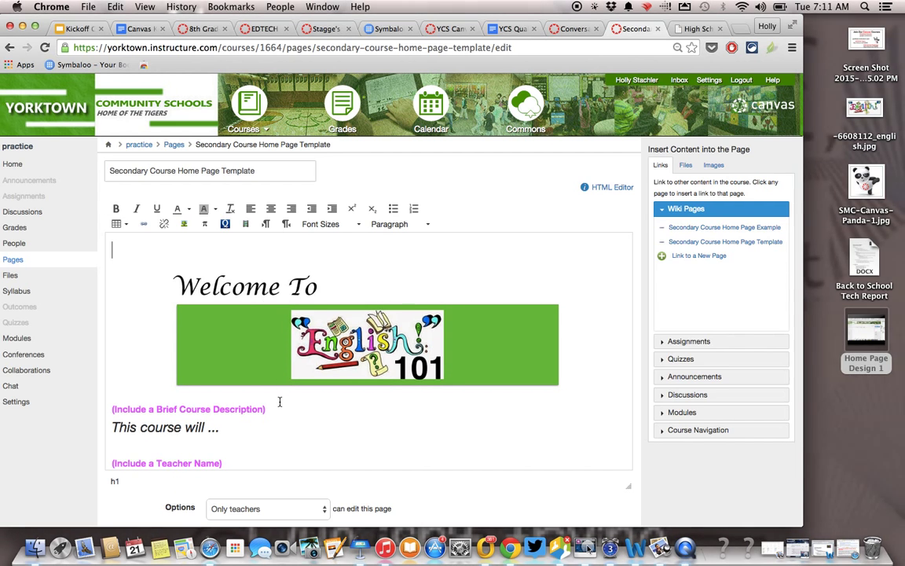
{"action": "left_click_drag", "start_coordinate": [267, 409], "coordinate": [85, 404]}
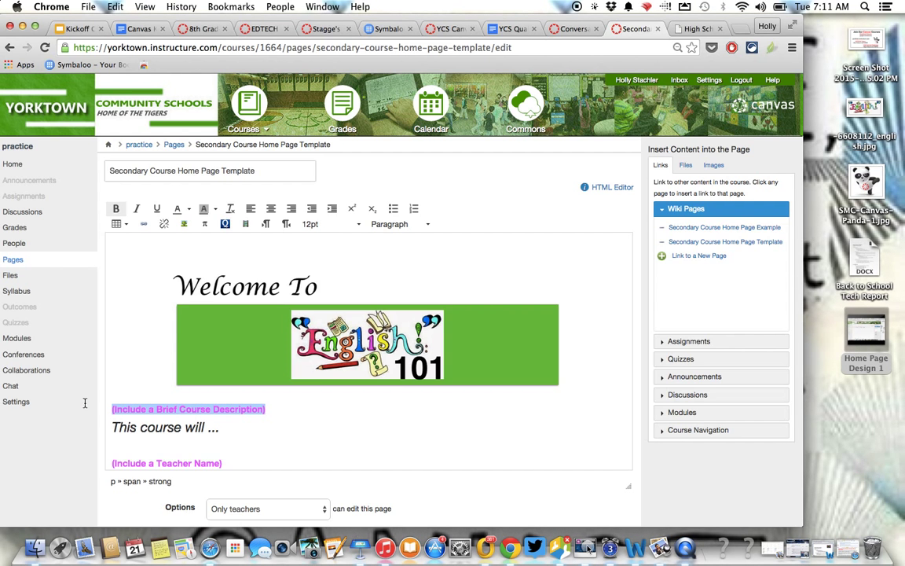
{"action": "key", "text": "BackSpace"}
{"action": "left_click", "coordinate": [218, 427]}
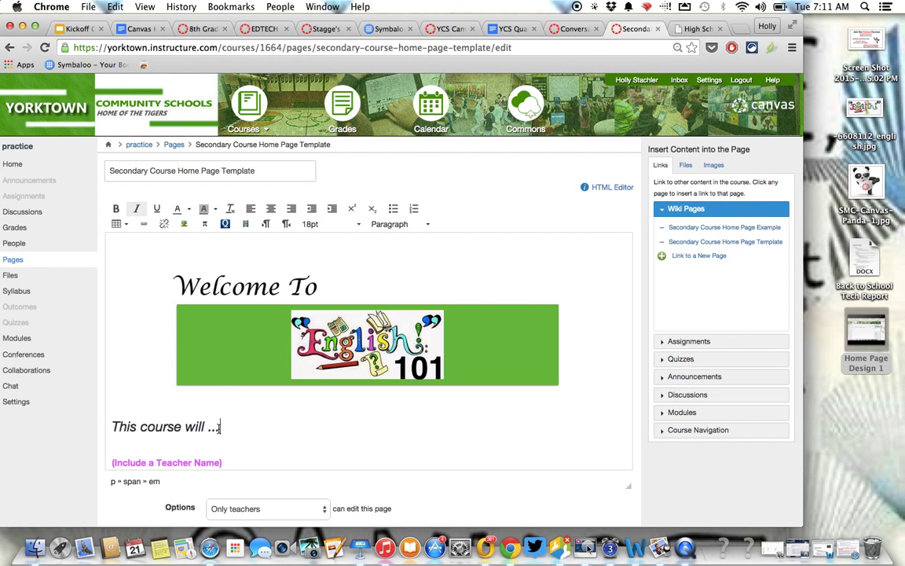
{"action": "key", "text": "BackSpace"}
{"action": "key", "text": "BackSpace"}
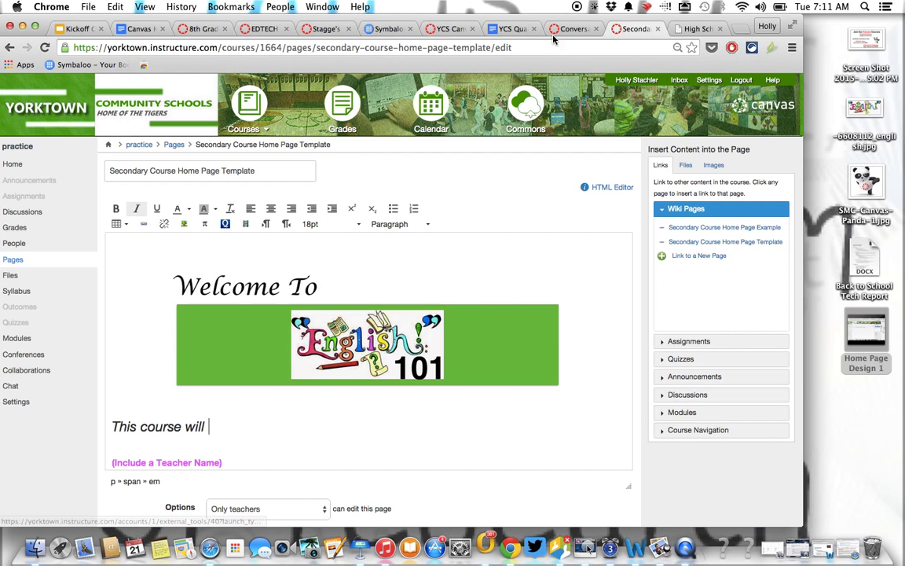
Copy the ENG101 Reading Comprehension description from the descriptions site and paste it over the starter text
{"action": "left_click", "coordinate": [698, 29]}
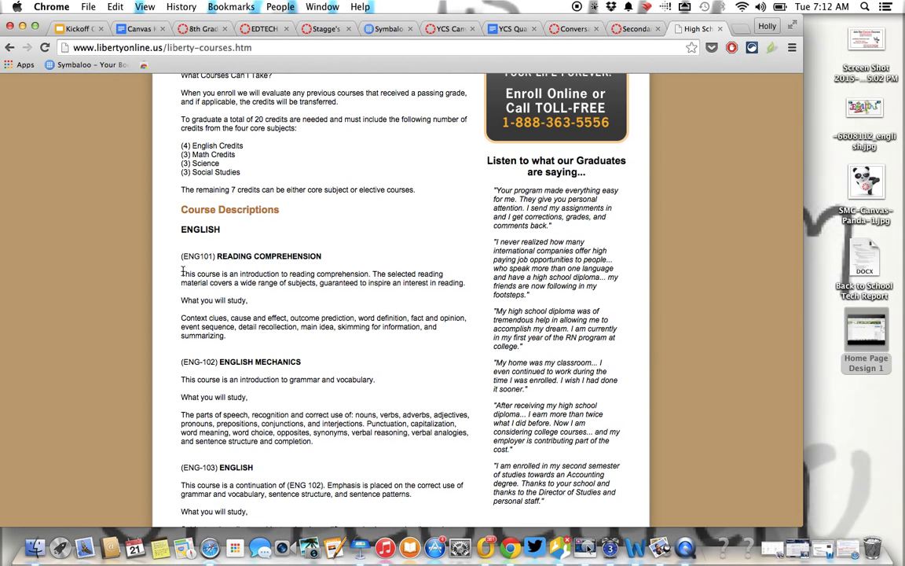
{"action": "left_click_drag", "start_coordinate": [182, 272], "coordinate": [291, 341]}
{"action": "key", "text": "super+c"}
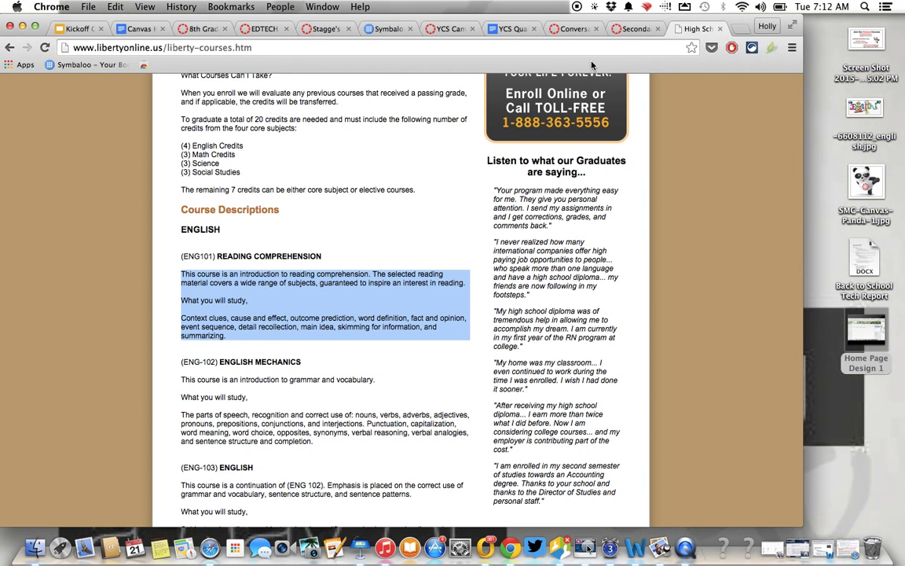
{"action": "left_click", "coordinate": [637, 30]}
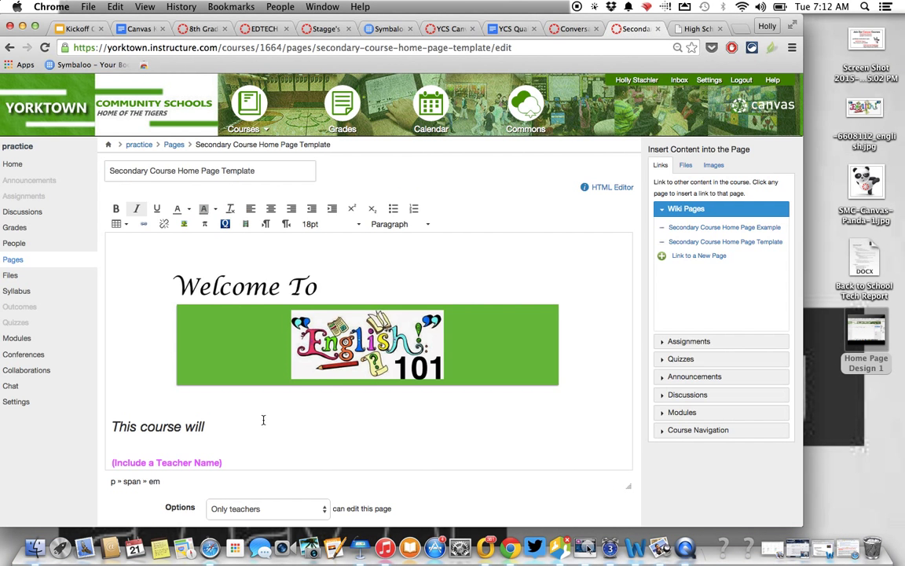
{"action": "key", "text": "super+v"}
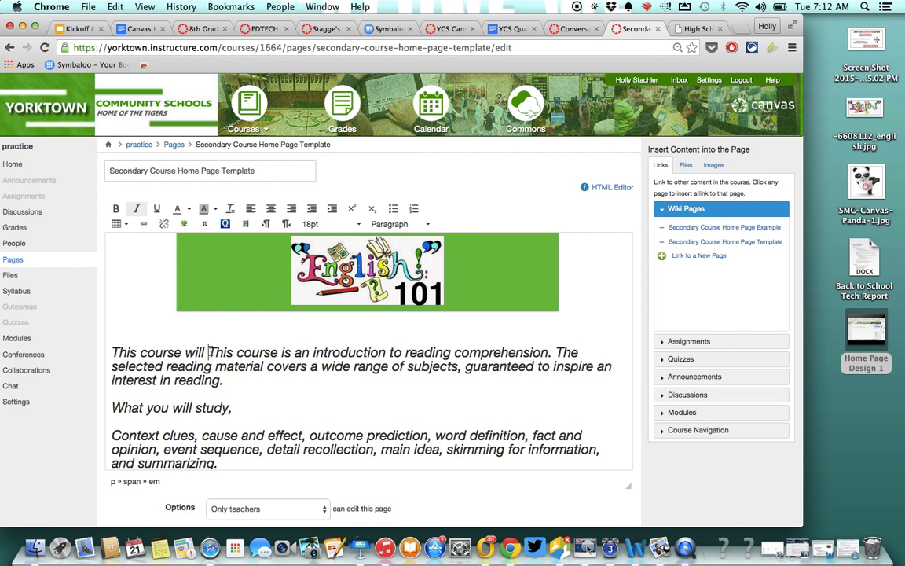
{"action": "key", "text": "BackSpace"}
{"action": "key", "text": "BackSpace"}
{"action": "key", "text": "BackSpace"}
{"action": "key", "text": "BackSpace"}
{"action": "key", "text": "BackSpace"}
{"action": "key", "text": "BackSpace"}
{"action": "key", "text": "BackSpace"}
{"action": "key", "text": "BackSpace"}
{"action": "key", "text": "BackSpace"}
{"action": "key", "text": "BackSpace"}
{"action": "key", "text": "BackSpace"}
{"action": "key", "text": "BackSpace"}
{"action": "key", "text": "BackSpace"}
{"action": "key", "text": "BackSpace"}
{"action": "key", "text": "BackSpace"}
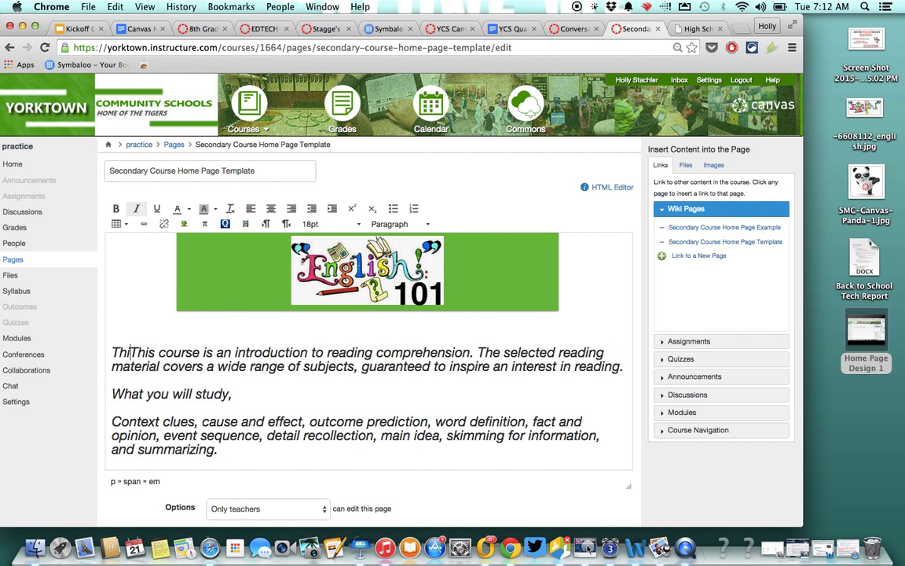
{"action": "key", "text": "BackSpace"}
{"action": "key", "text": "BackSpace"}
Remove the teacher-name placeholder line
{"action": "scroll", "coordinate": [370, 354], "scroll_direction": "down", "scroll_amount": 3}
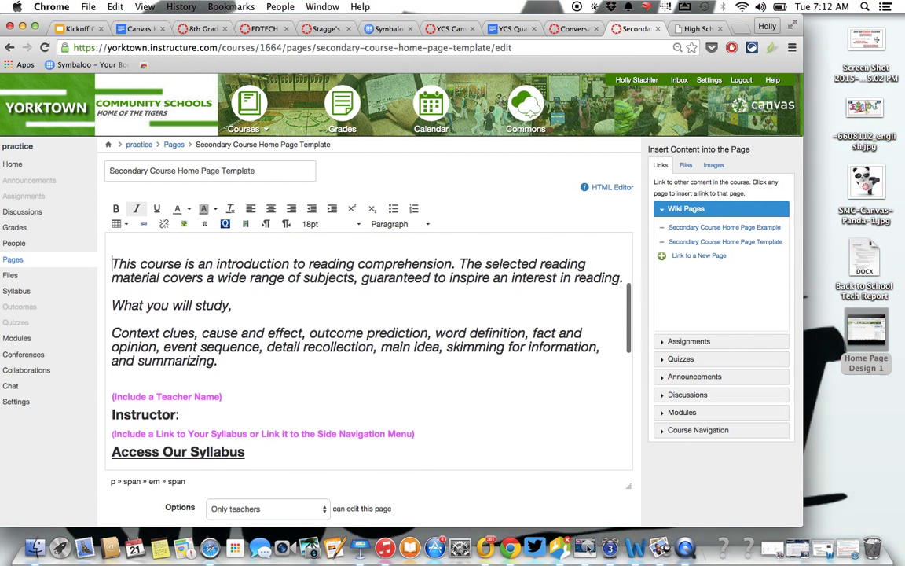
{"action": "scroll", "coordinate": [209, 360], "scroll_direction": "down", "scroll_amount": 1}
{"action": "left_click_drag", "start_coordinate": [230, 374], "coordinate": [105, 375]}
{"action": "key", "text": "BackSpace"}
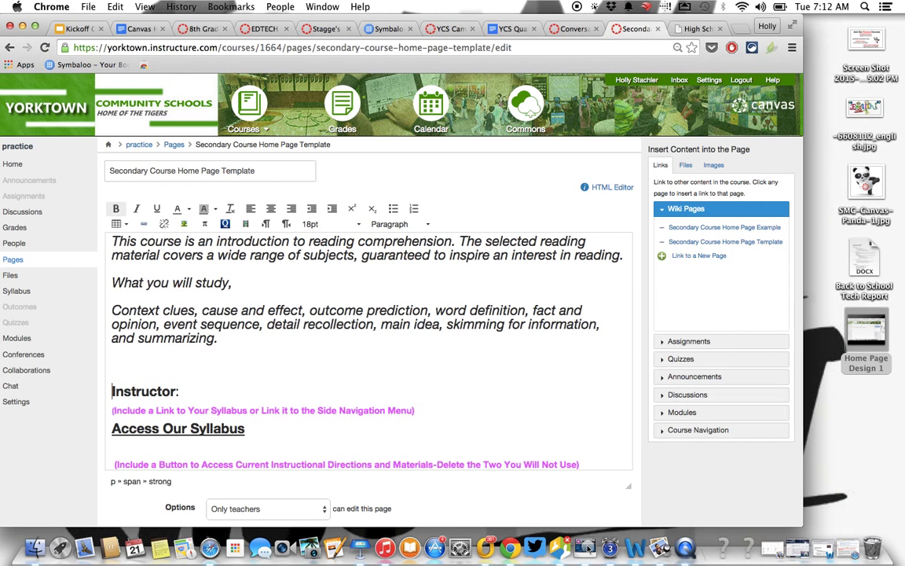
Enter the teacher's name after 'Instructor:' and delete the syllabus-link placeholder line
{"action": "left_click", "coordinate": [192, 376]}
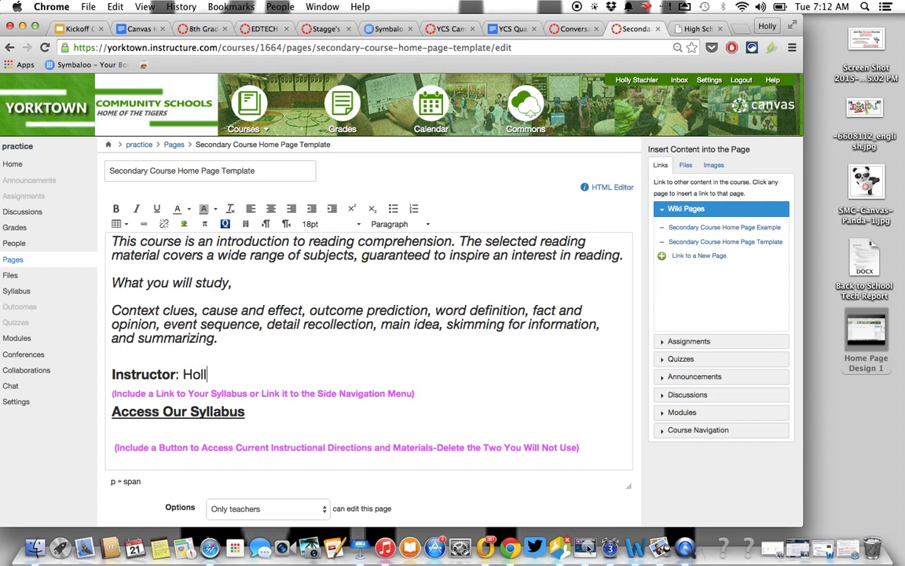
{"action": "type", "text": "Holly Stachler"}
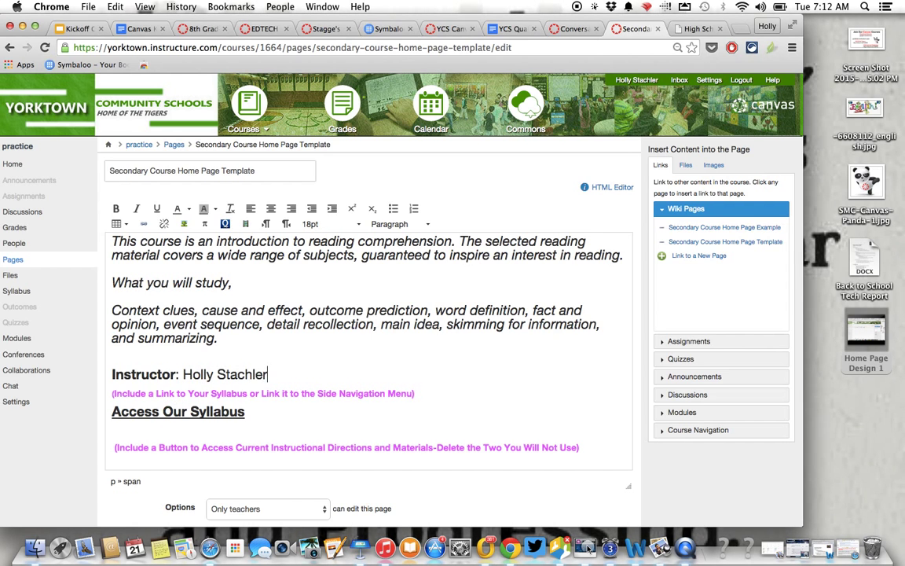
{"action": "left_click_drag", "start_coordinate": [432, 392], "coordinate": [97, 395]}
{"action": "key", "text": "BackSpace"}
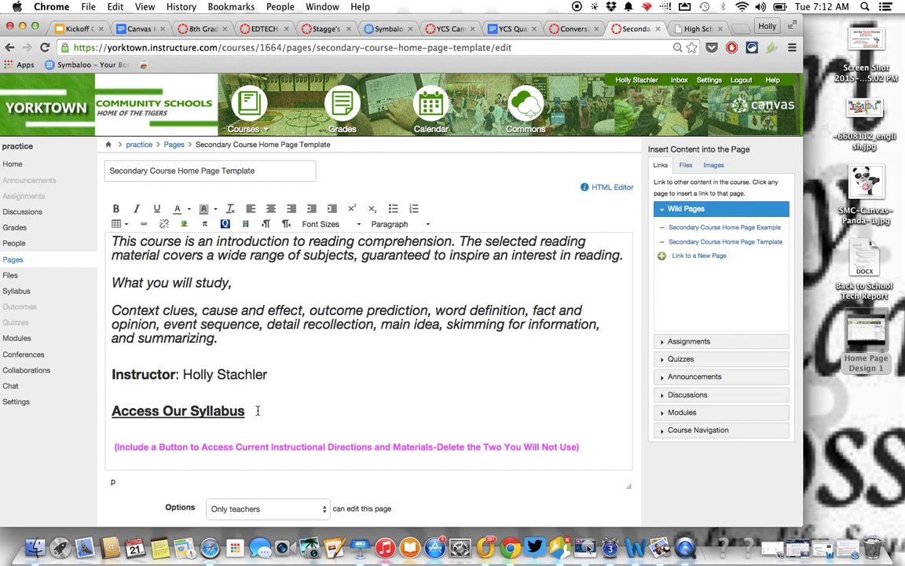
{"action": "scroll", "coordinate": [256, 410], "scroll_direction": "down", "scroll_amount": 3}
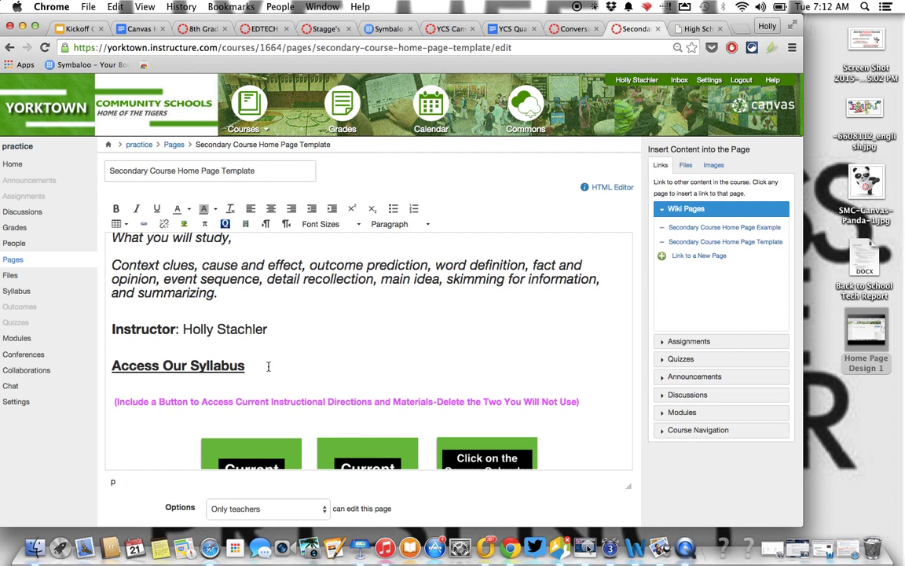
{"action": "scroll", "coordinate": [261, 359], "scroll_direction": "down", "scroll_amount": 3}
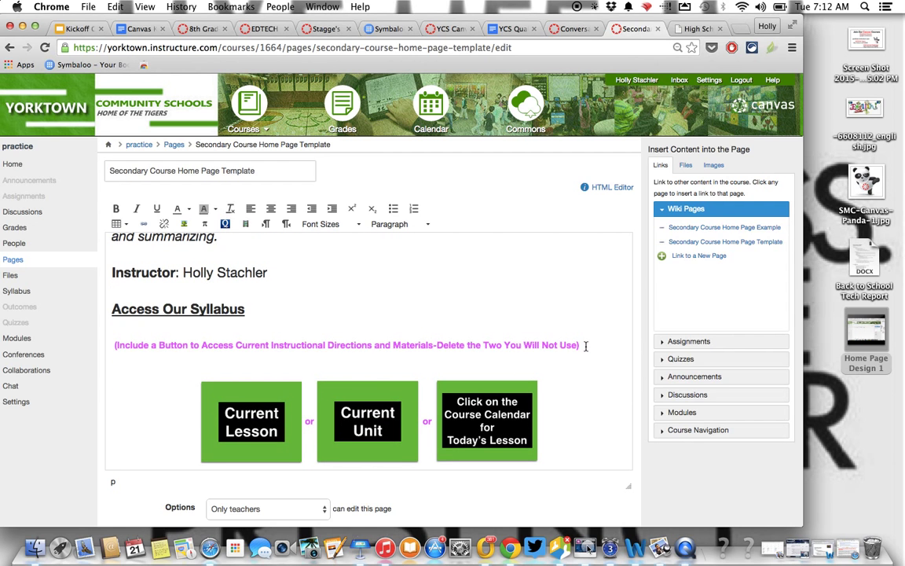
Delete the pink button instruction line and the blank line under Access Our Syllabus
{"action": "left_click_drag", "start_coordinate": [585, 346], "coordinate": [113, 345]}
{"action": "key", "text": "BackSpace"}
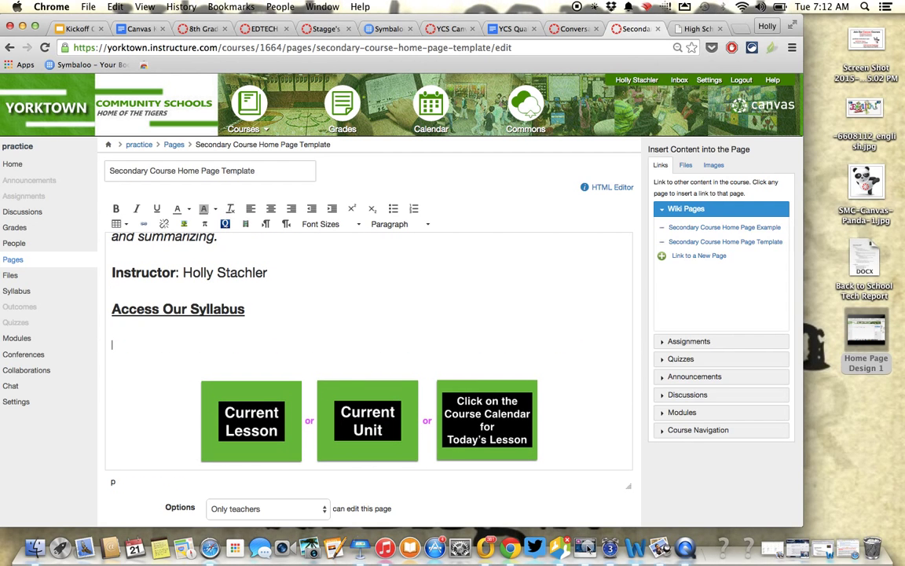
{"action": "key", "text": "BackSpace"}
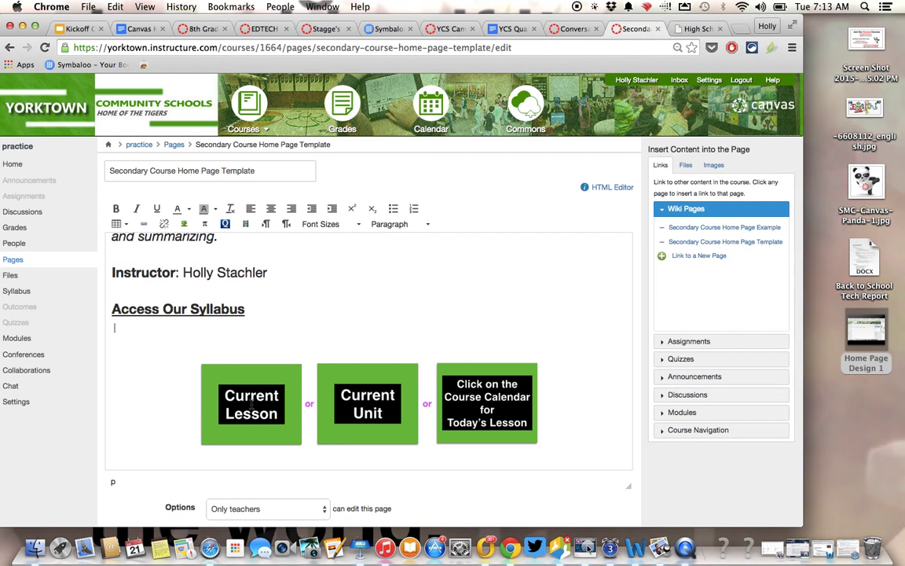
Remove the Course Calendar and Current Lesson buttons and the 'or', leaving only Current Unit
{"action": "left_click", "coordinate": [484, 399]}
{"action": "key", "text": "Delete"}
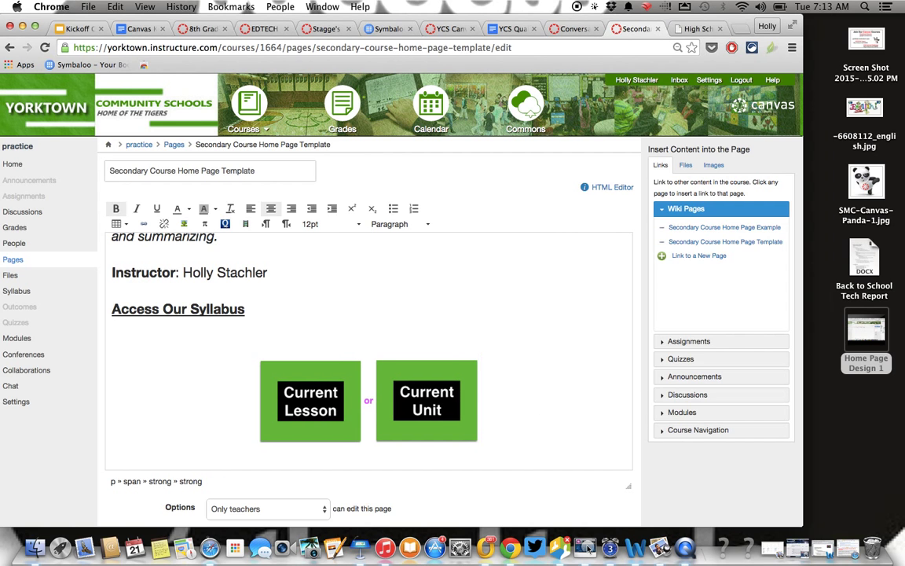
{"action": "key", "text": "BackSpace"}
{"action": "key", "text": "BackSpace"}
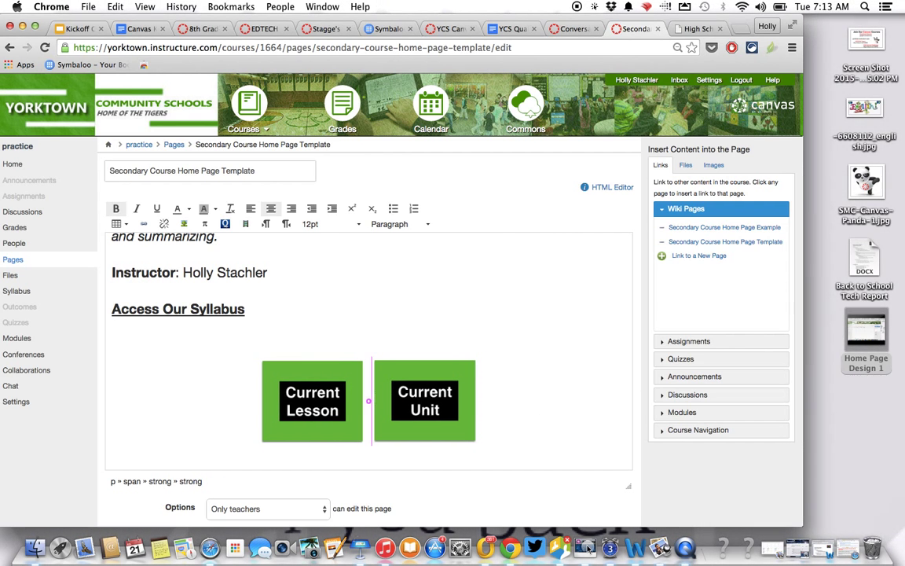
{"action": "key", "text": "BackSpace"}
{"action": "left_click", "coordinate": [383, 339]}
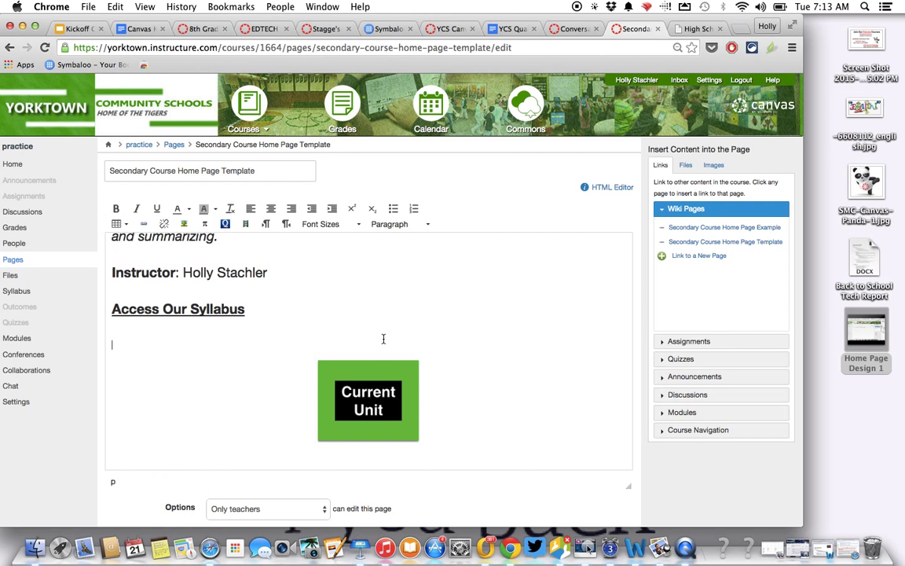
{"action": "key", "text": "BackSpace"}
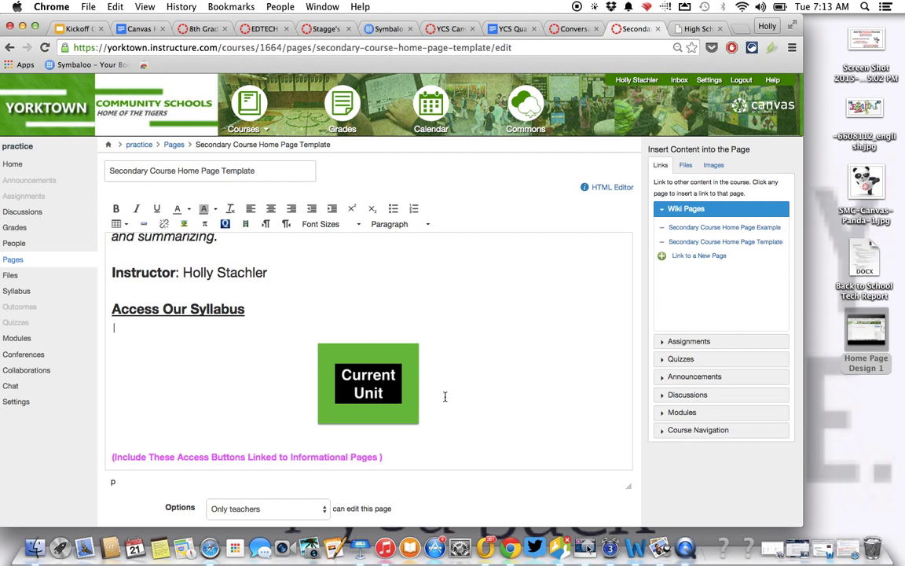
Replace the access-buttons placeholder with the pasted PowerSchool grades note
{"action": "scroll", "coordinate": [445, 396], "scroll_direction": "down", "scroll_amount": 4}
{"action": "left_click_drag", "start_coordinate": [407, 328], "coordinate": [114, 337]}
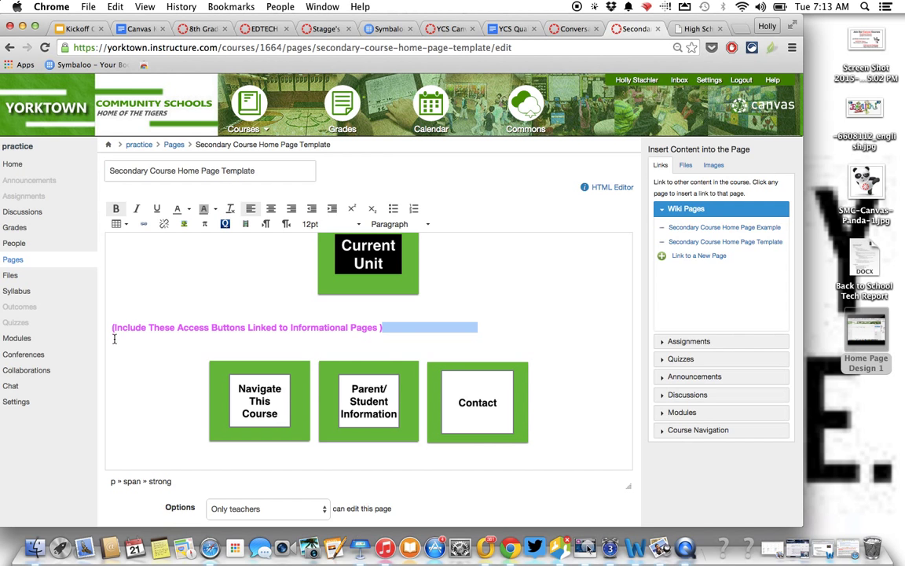
{"action": "key", "text": "BackSpace"}
{"action": "key", "text": "BackSpace"}
{"action": "key", "text": "BackSpace"}
{"action": "key", "text": "BackSpace"}
{"action": "key", "text": "BackSpace"}
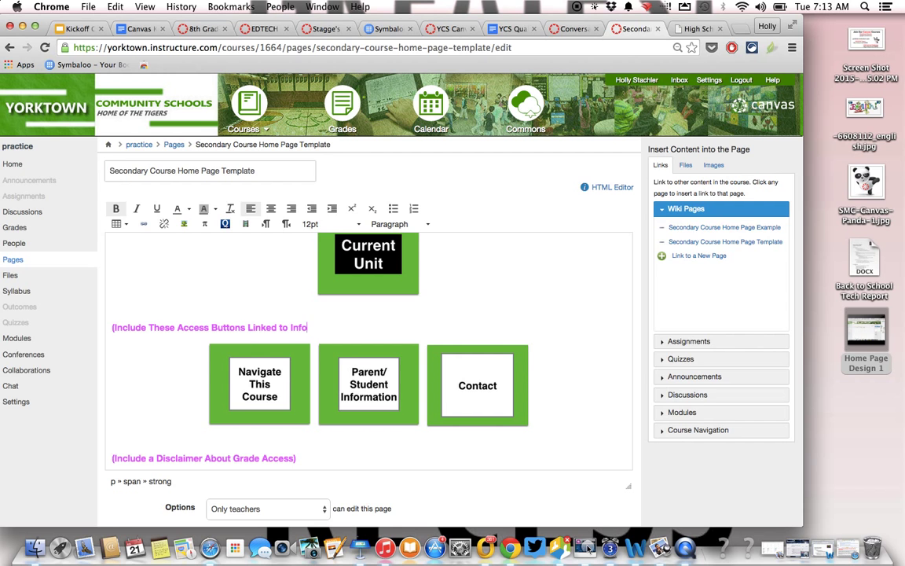
{"action": "key", "text": "BackSpace"}
{"action": "key", "text": "BackSpace"}
{"action": "key", "text": "BackSpace"}
{"action": "key", "text": "BackSpace"}
{"action": "key", "text": "BackSpace"}
{"action": "key", "text": "BackSpace"}
{"action": "key", "text": "BackSpace"}
{"action": "key", "text": "BackSpace"}
{"action": "key", "text": "BackSpace"}
{"action": "key", "text": "BackSpace"}
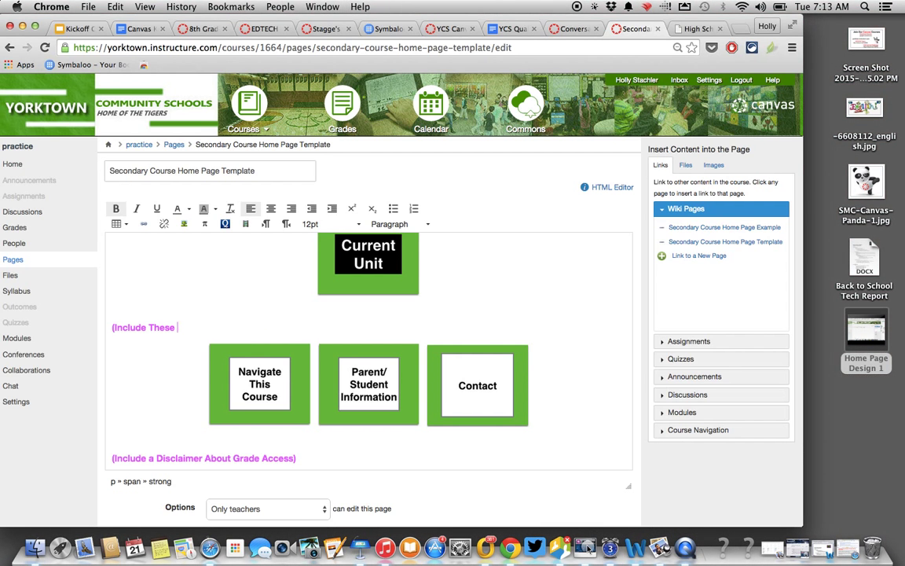
{"action": "type", "text": "Note: Grades in Canvas do not reflect your complete grade in the course please use PowerSchool (Links to an external site.)for accurate grades."}
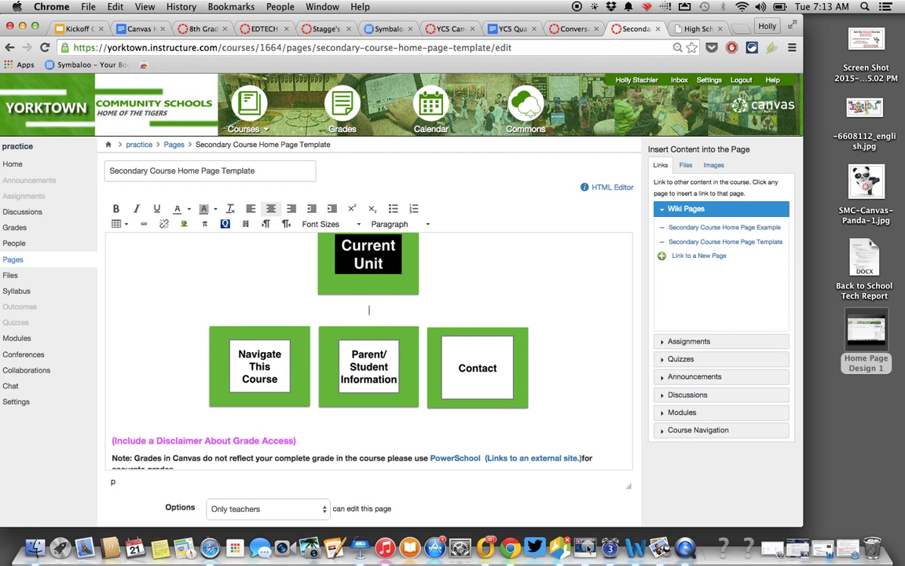
Delete the grade-access disclaimer placeholder and add a blank line above the grades note
{"action": "scroll", "coordinate": [137, 361], "scroll_direction": "down", "scroll_amount": 3}
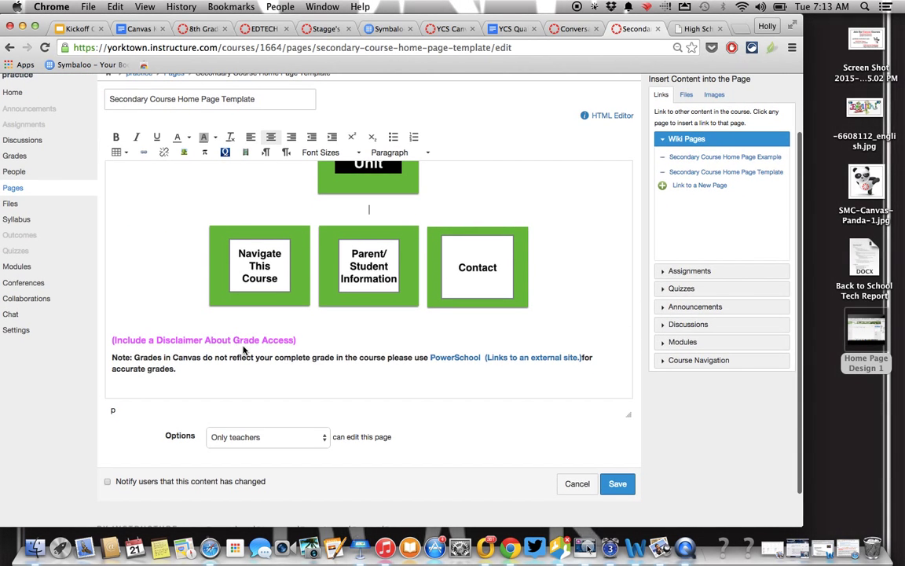
{"action": "left_click_drag", "start_coordinate": [299, 340], "coordinate": [94, 316]}
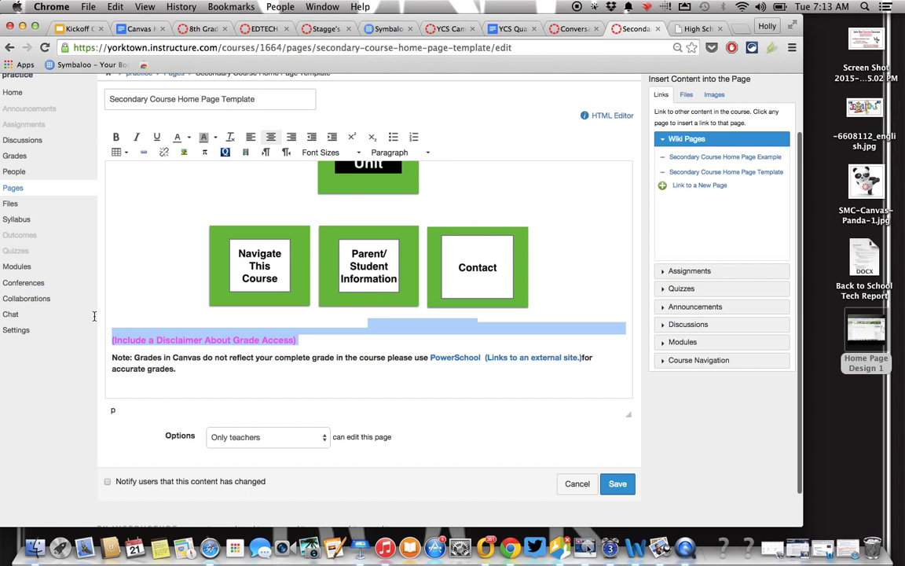
{"action": "key", "text": "BackSpace"}
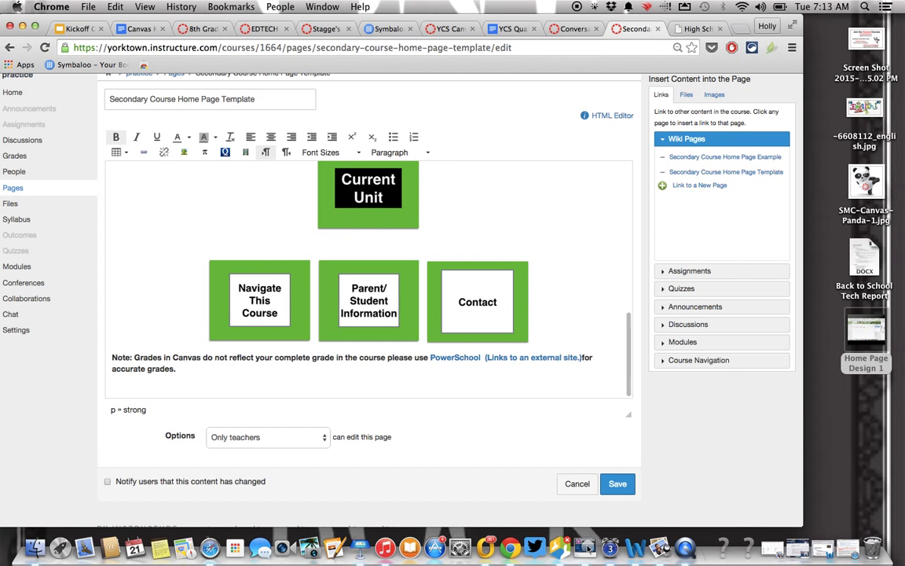
{"action": "key", "text": "Return"}
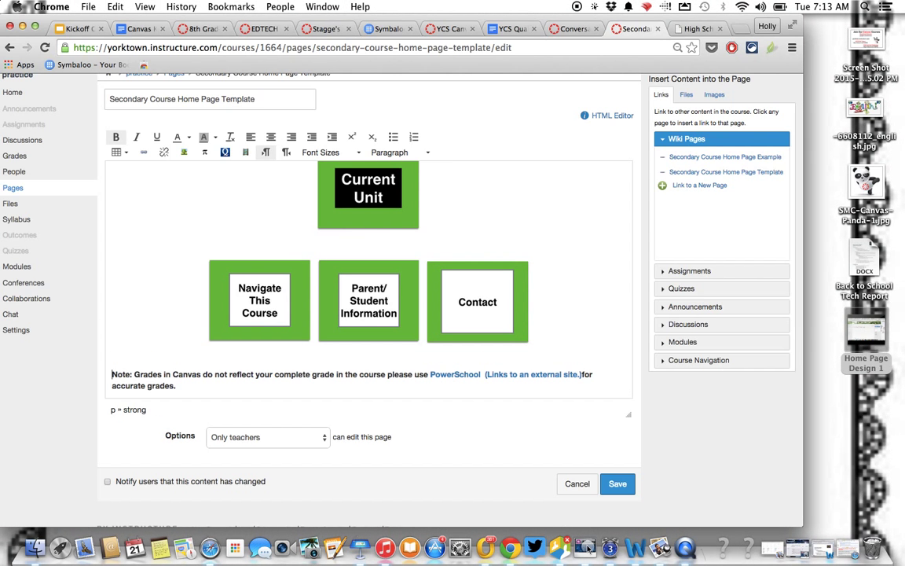
{"action": "scroll", "coordinate": [271, 285], "scroll_direction": "up", "scroll_amount": 15}
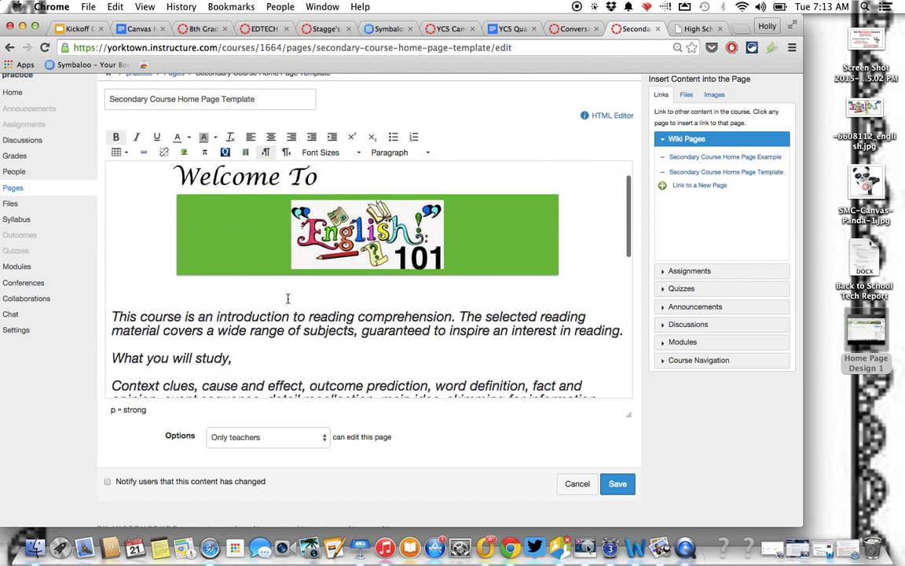
{"action": "scroll", "coordinate": [288, 298], "scroll_direction": "down", "scroll_amount": 15}
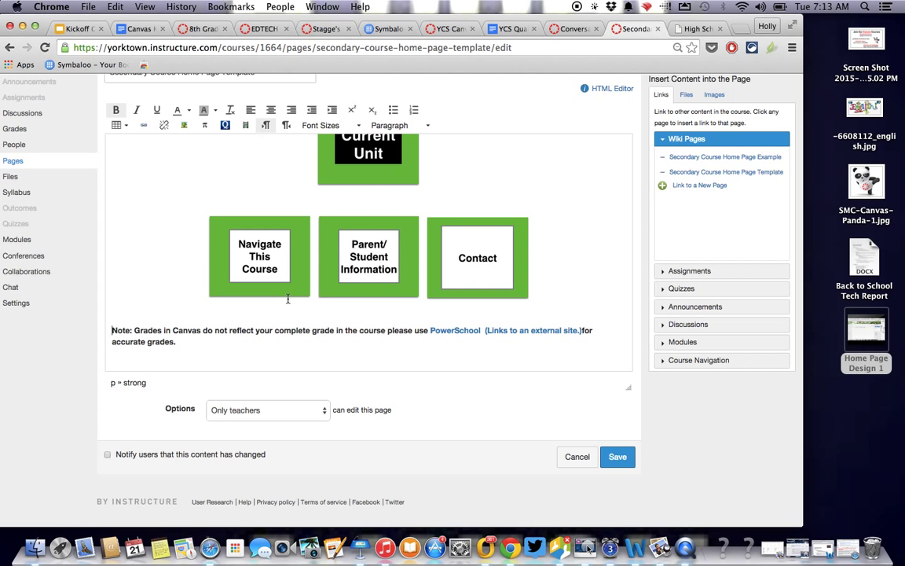
{"action": "scroll", "coordinate": [288, 298], "scroll_direction": "up", "scroll_amount": 15}
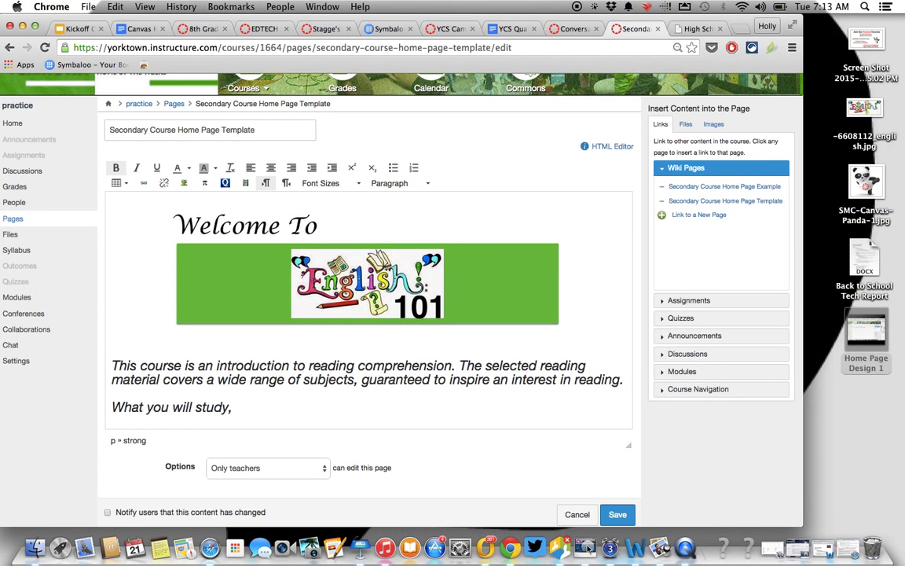
Delete the old Welcome To English 101 banner image from the template
{"action": "scroll", "coordinate": [313, 283], "scroll_direction": "down", "scroll_amount": 5}
{"action": "scroll", "coordinate": [312, 283], "scroll_direction": "down", "scroll_amount": 2}
{"action": "scroll", "coordinate": [312, 283], "scroll_direction": "up", "scroll_amount": 6}
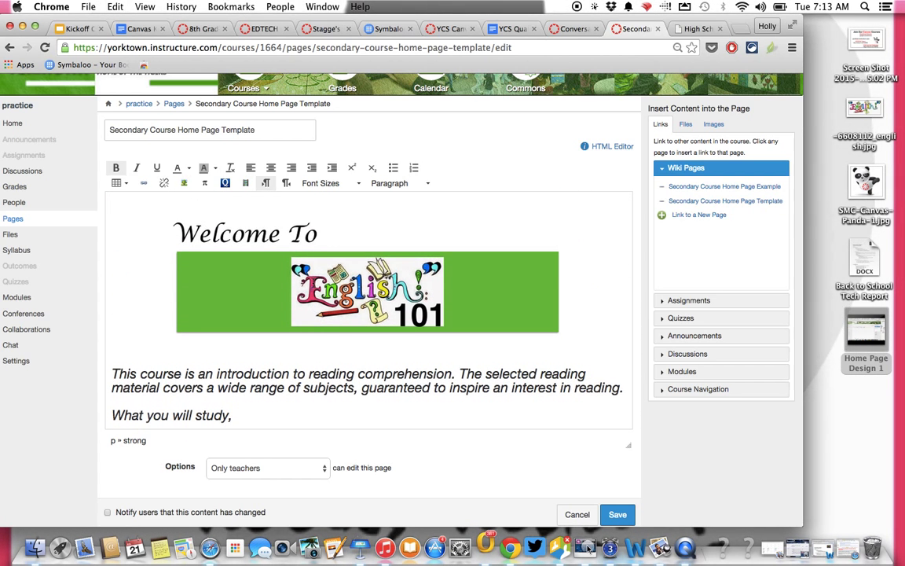
{"action": "left_click", "coordinate": [313, 282]}
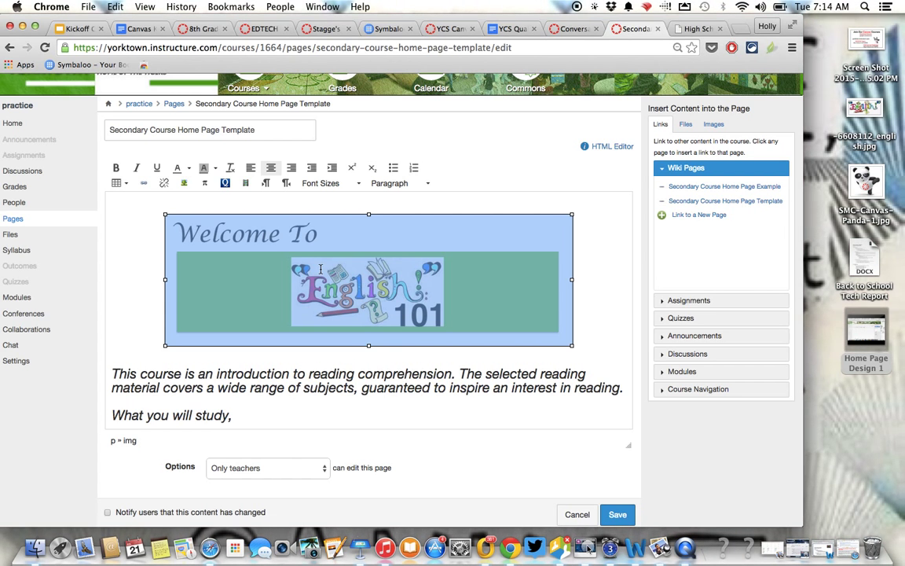
{"action": "key", "text": "BackSpace"}
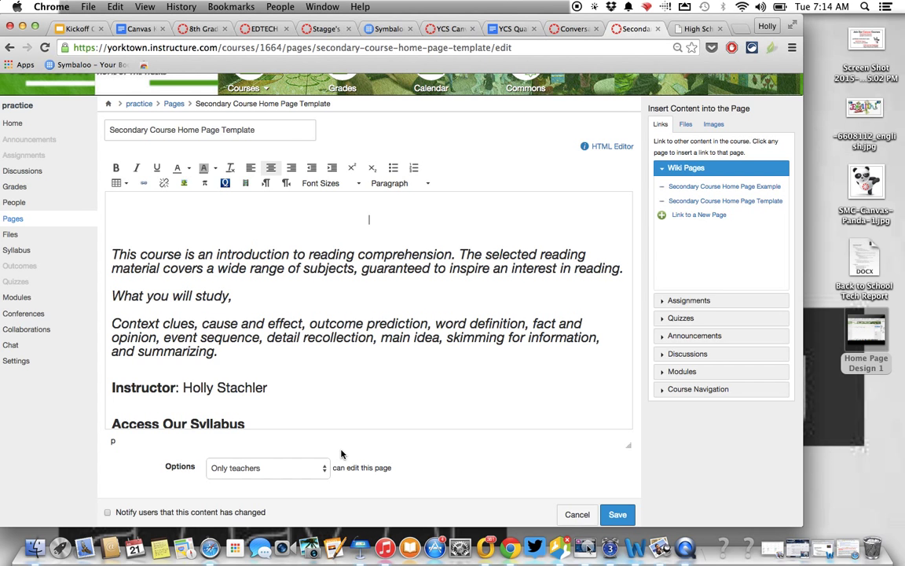
Bring the Keynote Canvas Buttons presentation forward and browse its slides to blank slide 6
{"action": "left_click", "coordinate": [359, 548]}
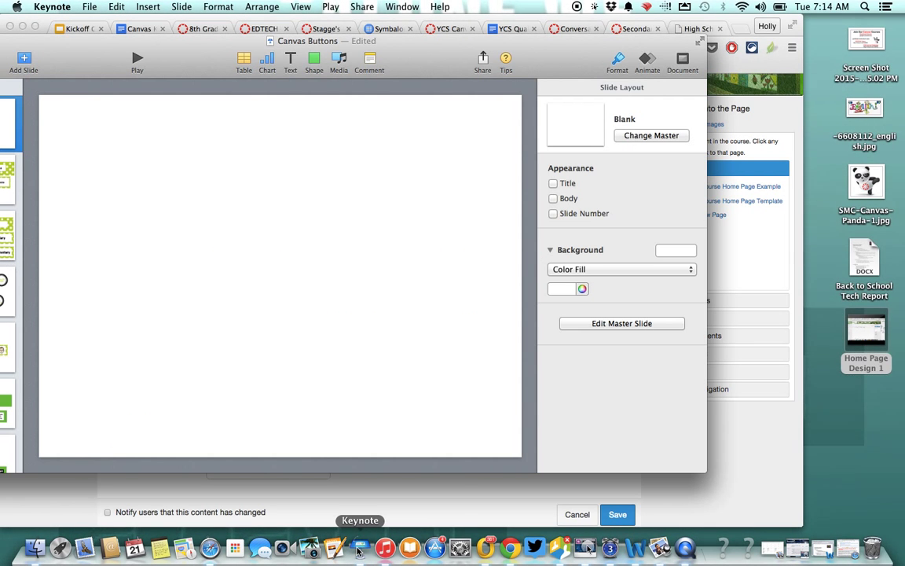
{"action": "left_click_drag", "start_coordinate": [181, 47], "coordinate": [290, 51]}
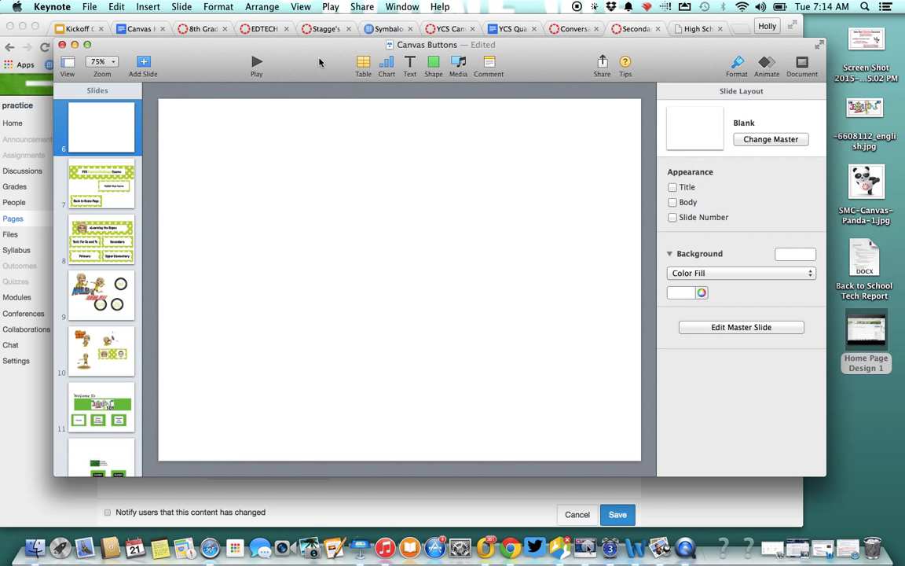
{"action": "scroll", "coordinate": [108, 280], "scroll_direction": "up", "scroll_amount": 2}
{"action": "scroll", "coordinate": [108, 280], "scroll_direction": "up", "scroll_amount": 5}
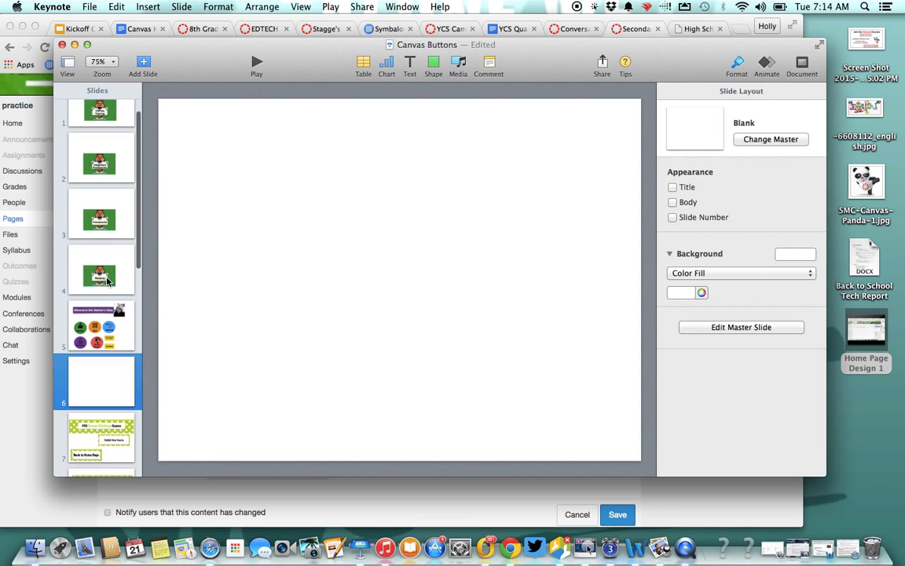
{"action": "scroll", "coordinate": [108, 281], "scroll_direction": "down", "scroll_amount": 10}
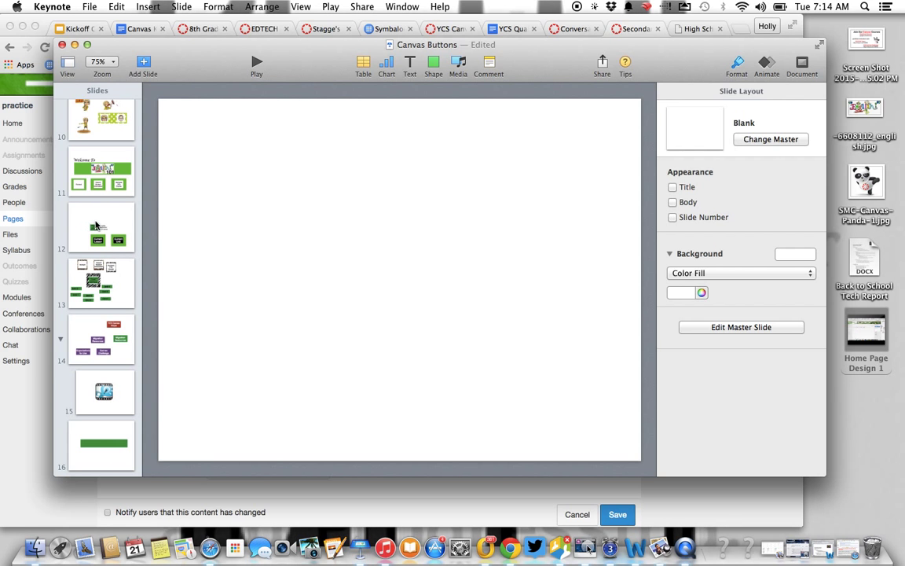
{"action": "scroll", "coordinate": [94, 226], "scroll_direction": "up", "scroll_amount": 10}
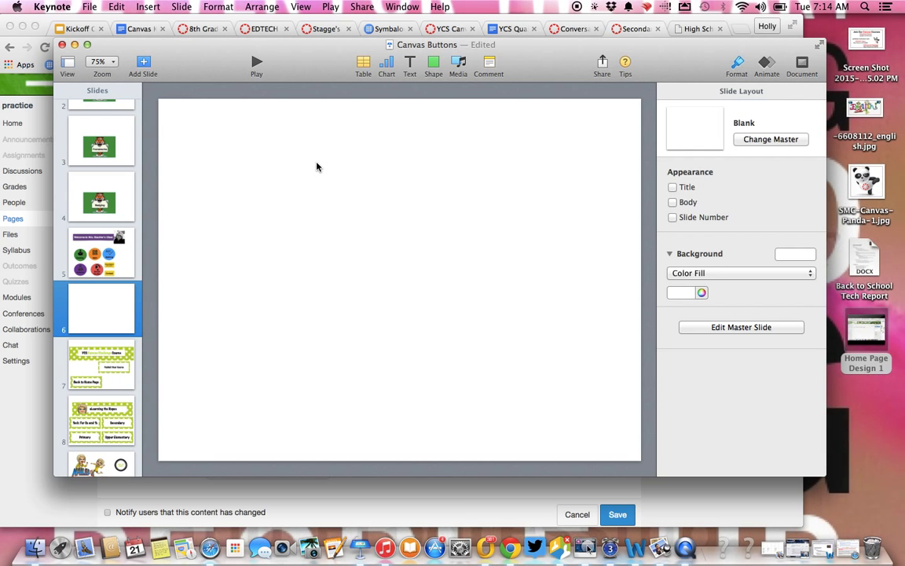
Add a square to slide 6, stretch it into a wide, taller rectangle and colour it green
{"action": "left_click", "coordinate": [433, 67]}
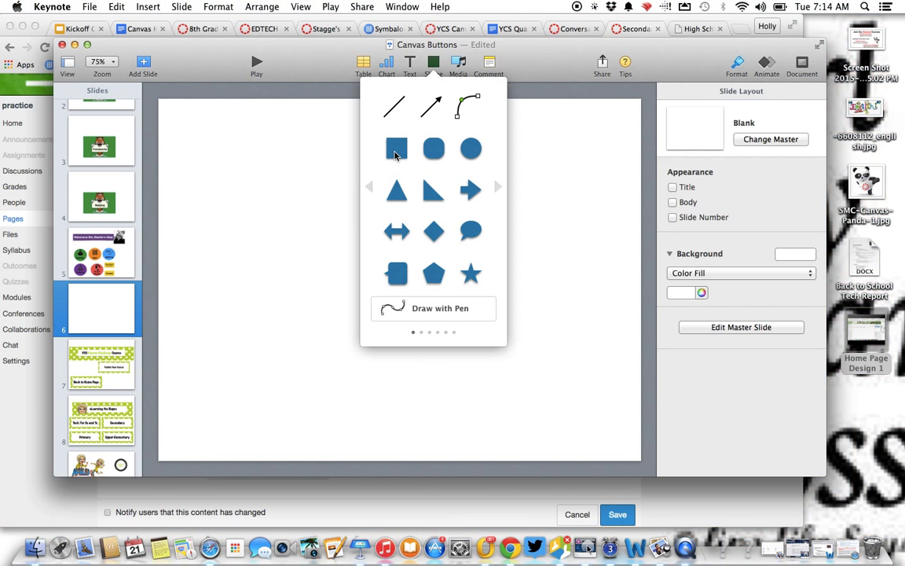
{"action": "left_click", "coordinate": [396, 150]}
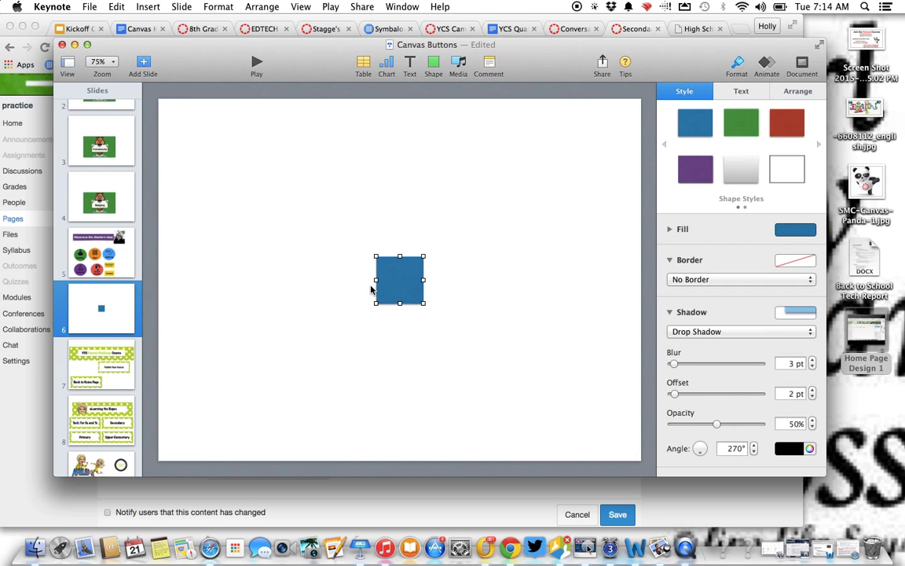
{"action": "left_click_drag", "start_coordinate": [377, 281], "coordinate": [184, 271]}
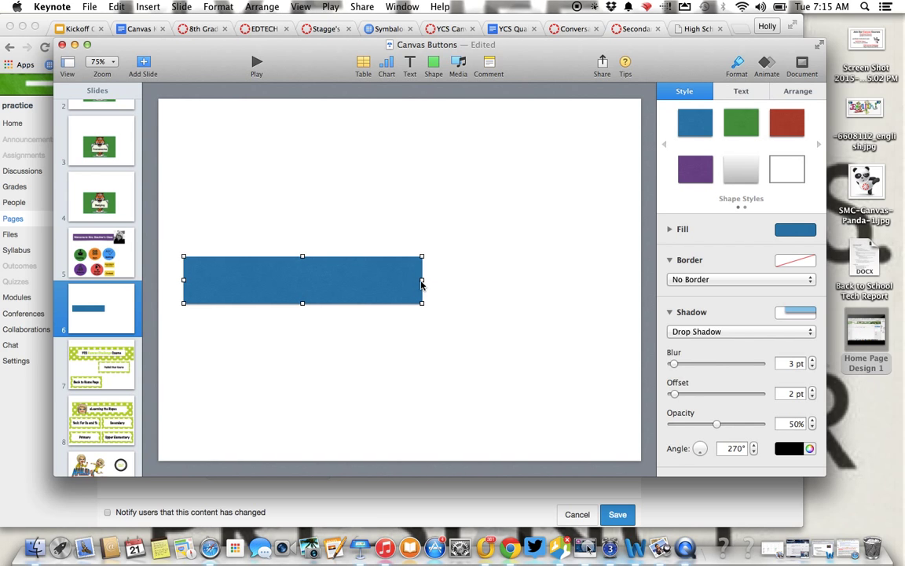
{"action": "left_click_drag", "start_coordinate": [423, 281], "coordinate": [609, 280]}
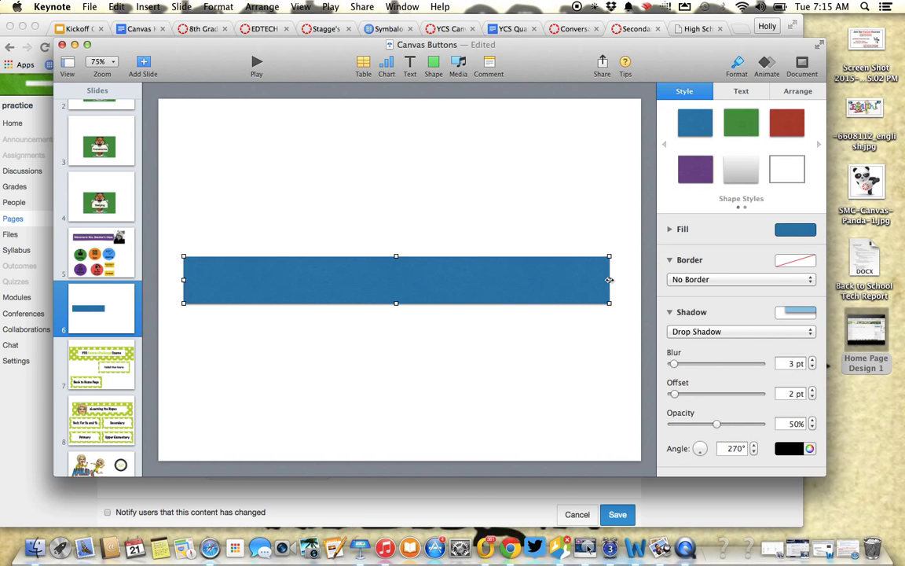
{"action": "left_click_drag", "start_coordinate": [396, 257], "coordinate": [396, 205]}
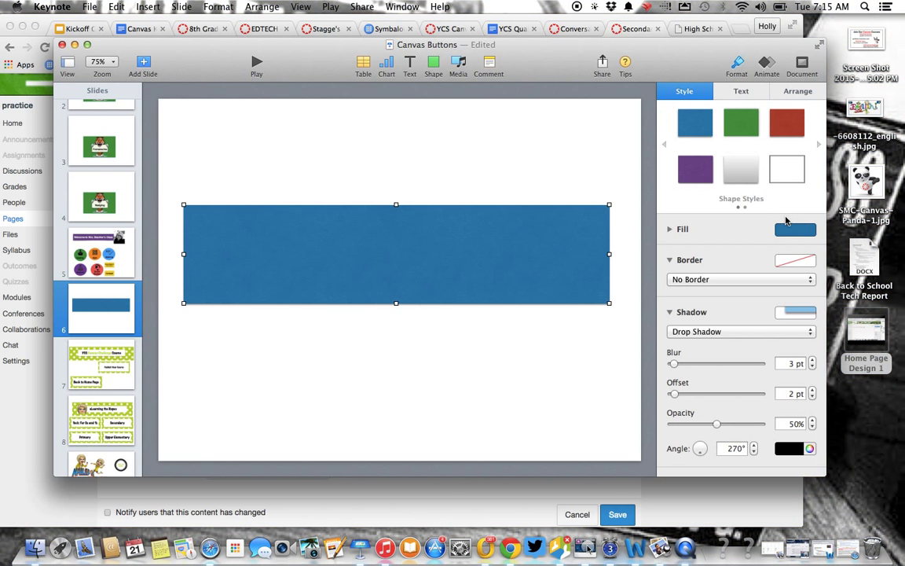
{"action": "left_click", "coordinate": [742, 123]}
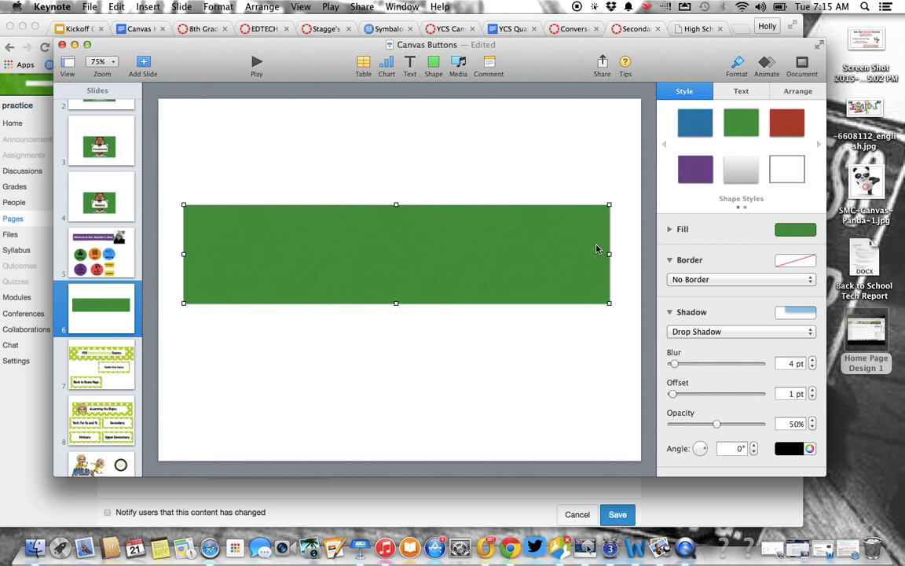
{"action": "left_click", "coordinate": [460, 390]}
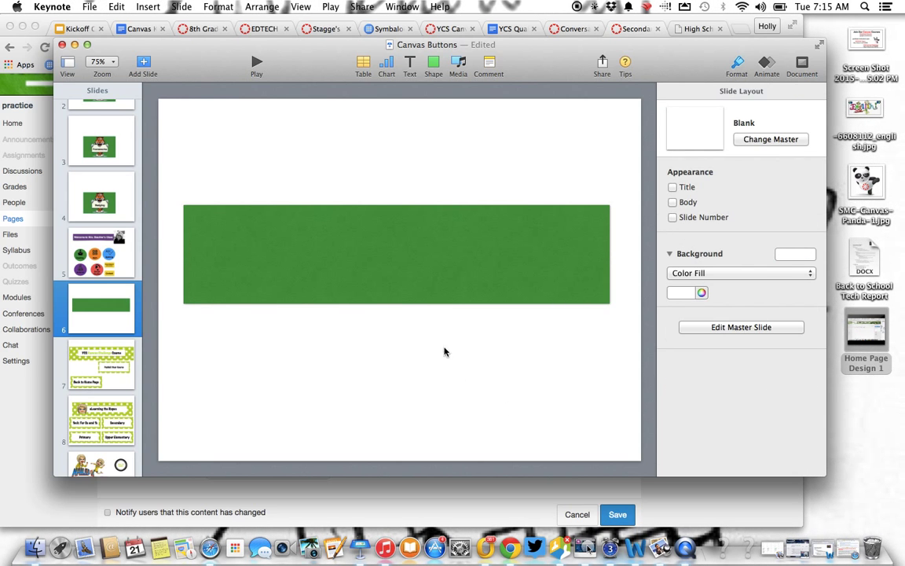
Add a square inside the green banner, stretch it into a wider, taller bar and fill it purple
{"action": "left_click", "coordinate": [433, 66]}
{"action": "left_click", "coordinate": [396, 152]}
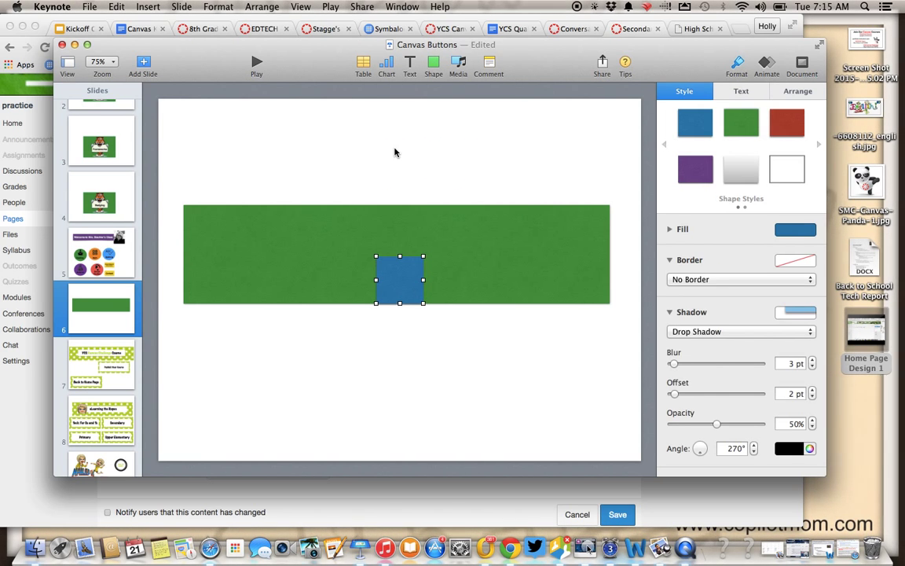
{"action": "left_click_drag", "start_coordinate": [395, 288], "coordinate": [556, 253]}
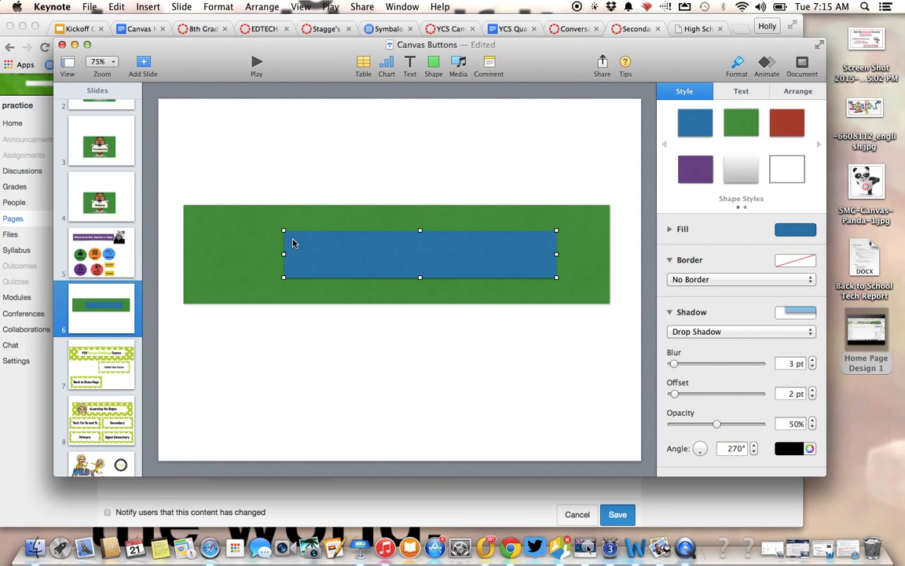
{"action": "left_click_drag", "start_coordinate": [282, 254], "coordinate": [219, 254]}
{"action": "left_click_drag", "start_coordinate": [556, 254], "coordinate": [575, 254]}
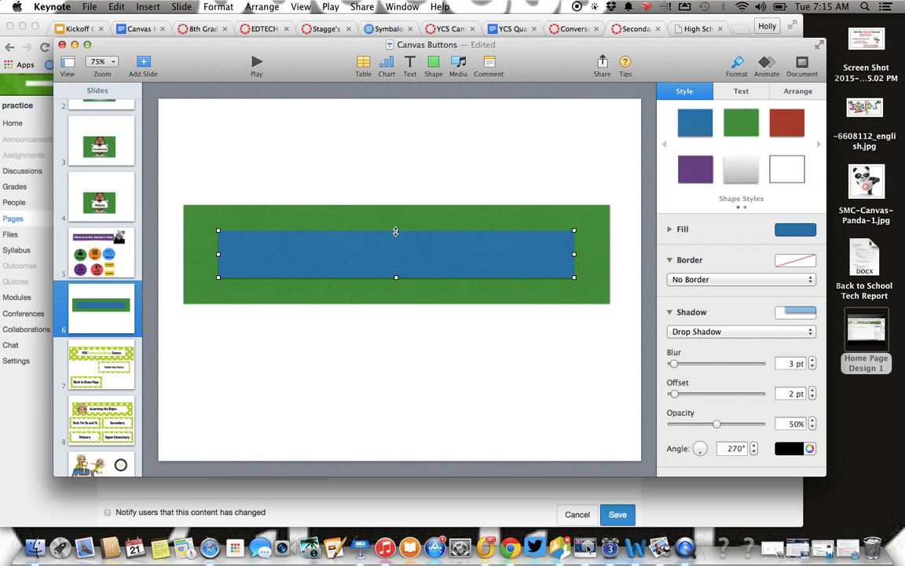
{"action": "left_click_drag", "start_coordinate": [395, 231], "coordinate": [396, 214]}
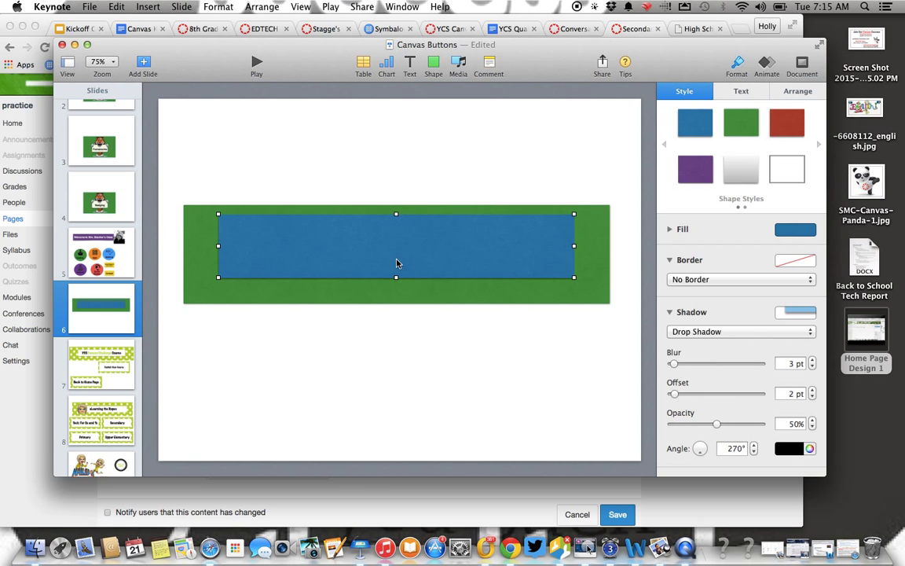
{"action": "left_click_drag", "start_coordinate": [397, 279], "coordinate": [398, 294]}
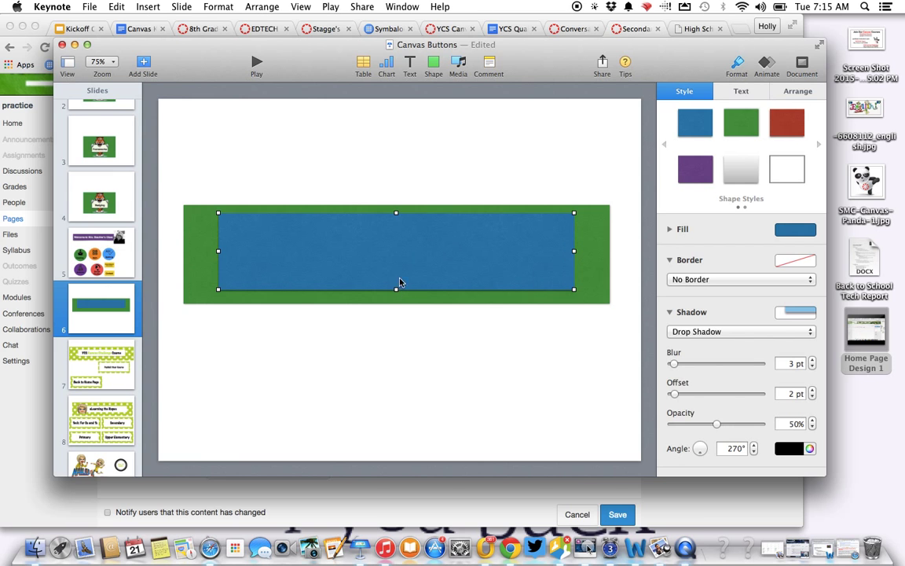
{"action": "left_click", "coordinate": [780, 172]}
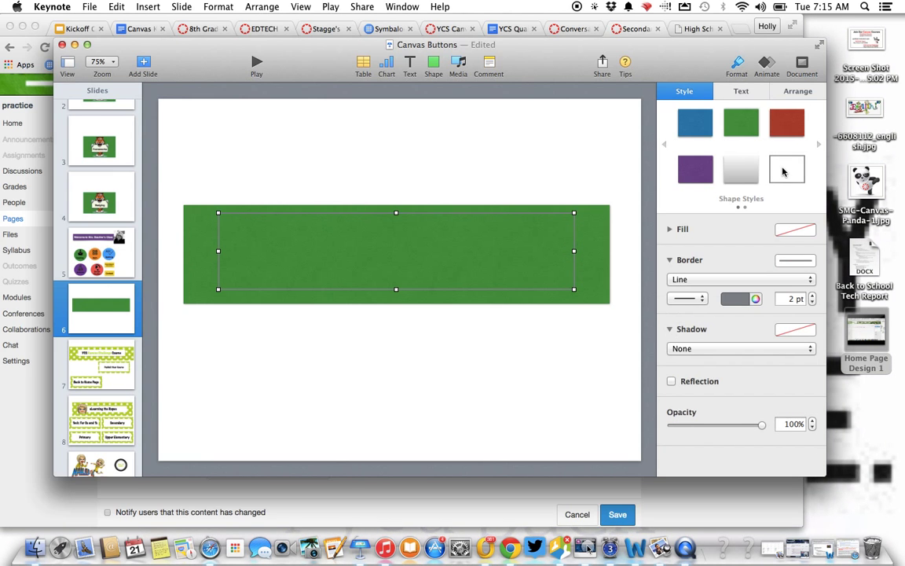
{"action": "left_click", "coordinate": [732, 133]}
{"action": "left_click", "coordinate": [695, 174]}
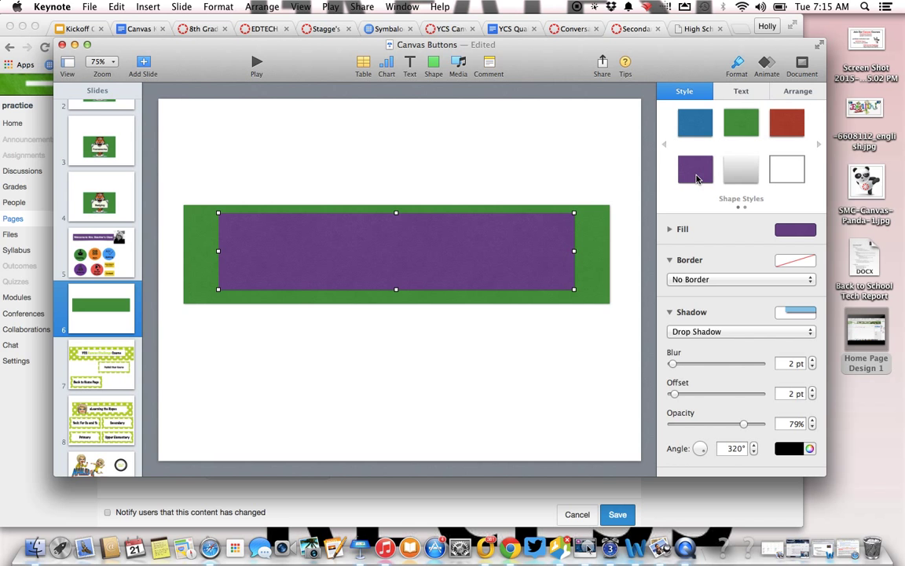
{"action": "left_click_drag", "start_coordinate": [530, 230], "coordinate": [529, 235]}
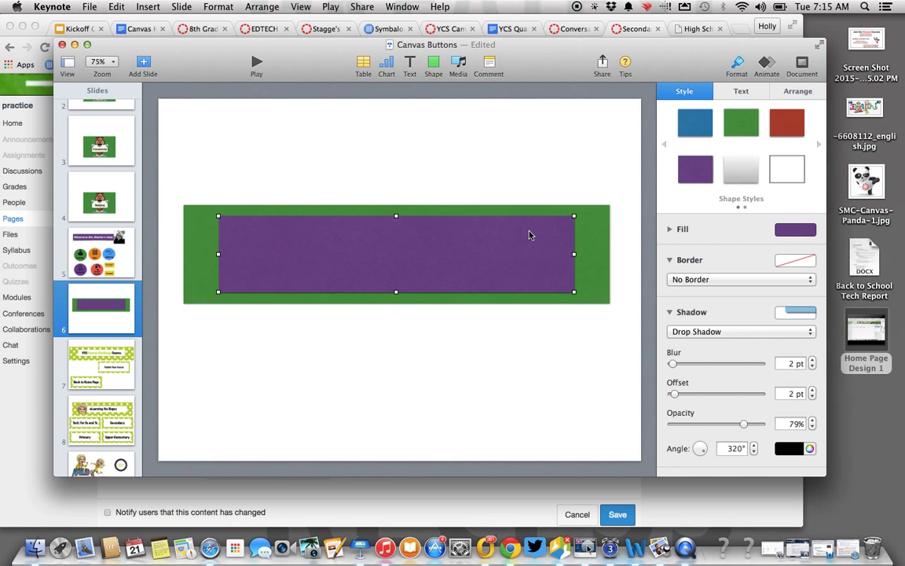
Drop the English picture from the desktop onto the purple shape, shrink it and move it right
{"action": "left_click_drag", "start_coordinate": [868, 108], "coordinate": [421, 265]}
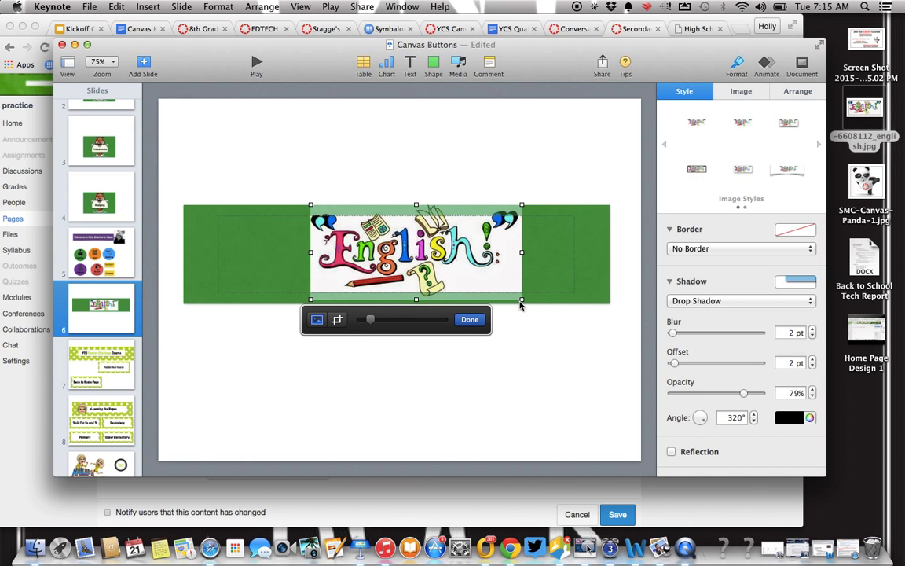
{"action": "left_click_drag", "start_coordinate": [519, 300], "coordinate": [464, 273]}
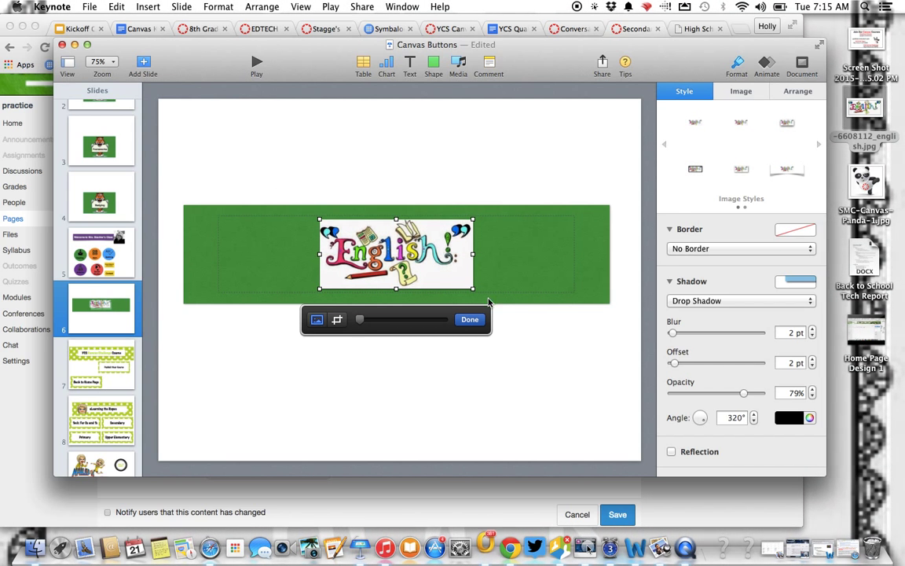
{"action": "left_click", "coordinate": [538, 348]}
{"action": "left_click", "coordinate": [473, 259]}
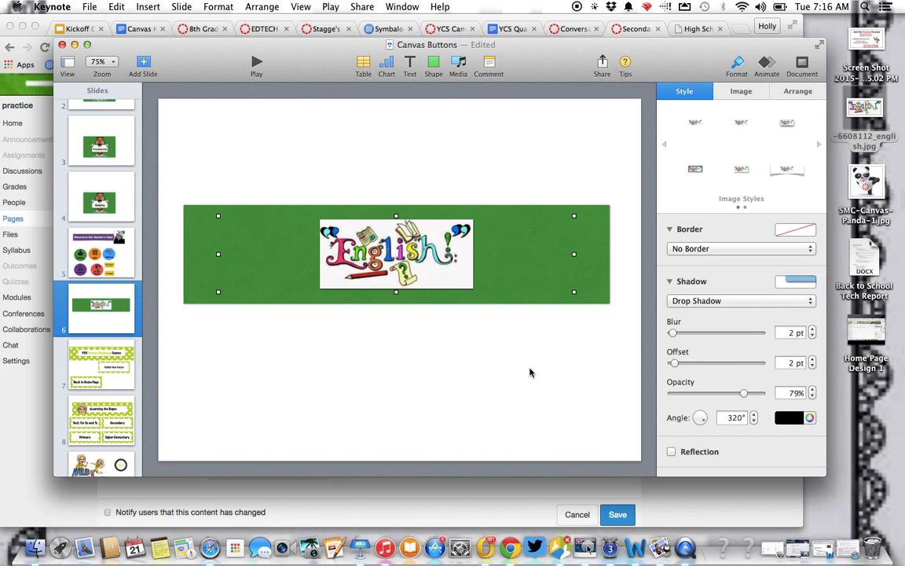
{"action": "left_click_drag", "start_coordinate": [429, 273], "coordinate": [497, 271]}
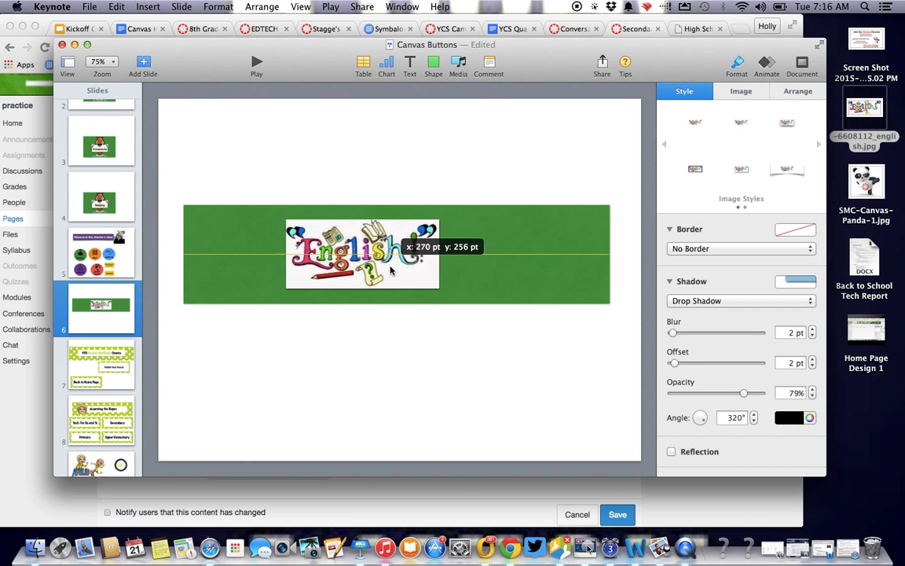
{"action": "left_click", "coordinate": [454, 342]}
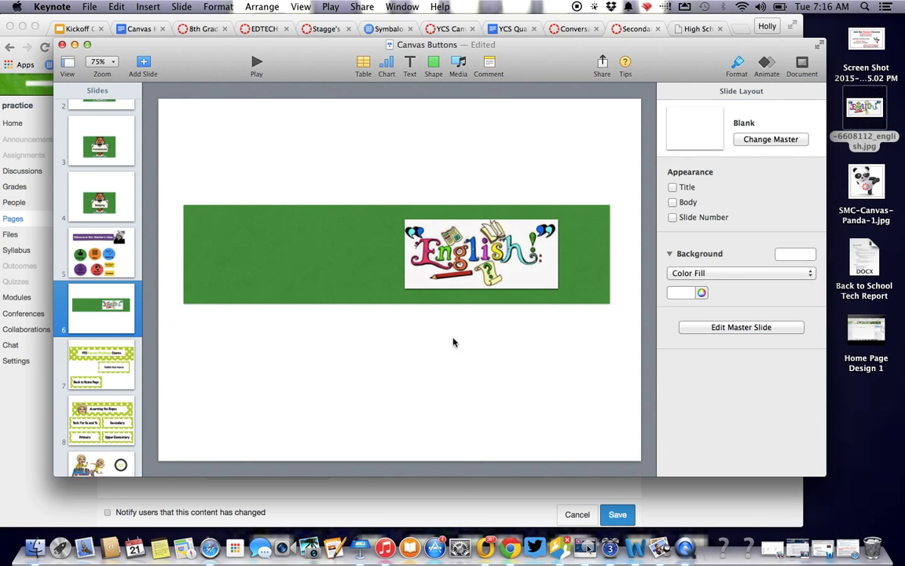
Add a 'Welcome to' text box on the banner's left and make it 58 pt bold Lucida Calligraphy
{"action": "left_click", "coordinate": [409, 66]}
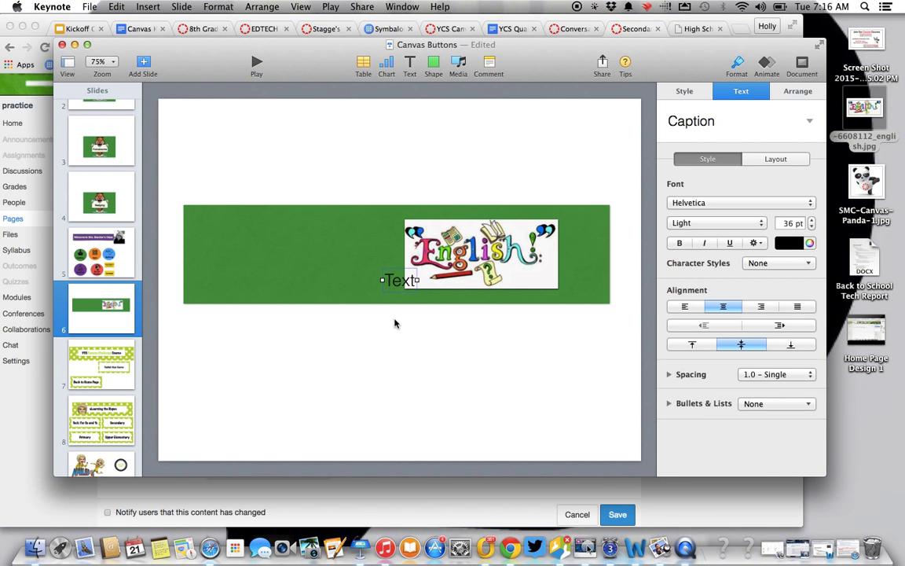
{"action": "left_click_drag", "start_coordinate": [395, 285], "coordinate": [243, 256]}
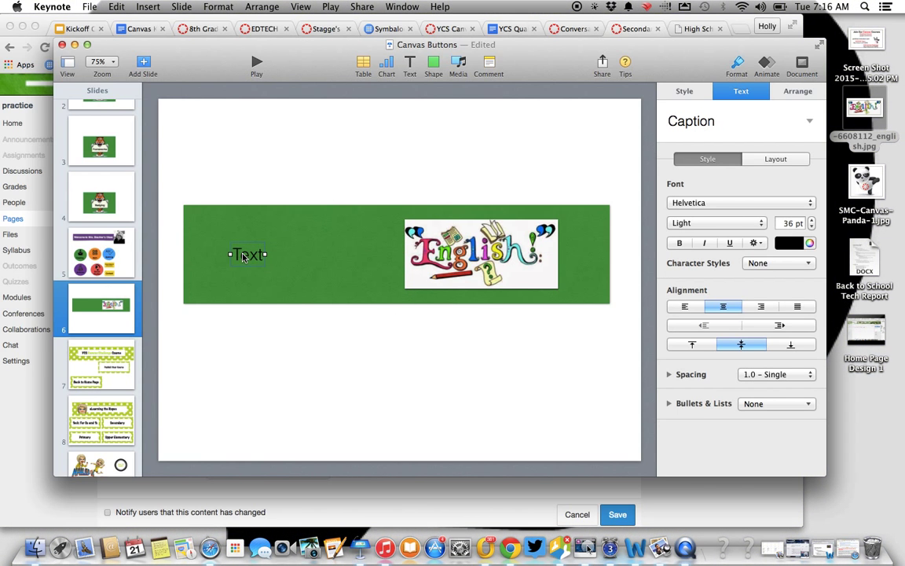
{"action": "type", "text": "Welco"}
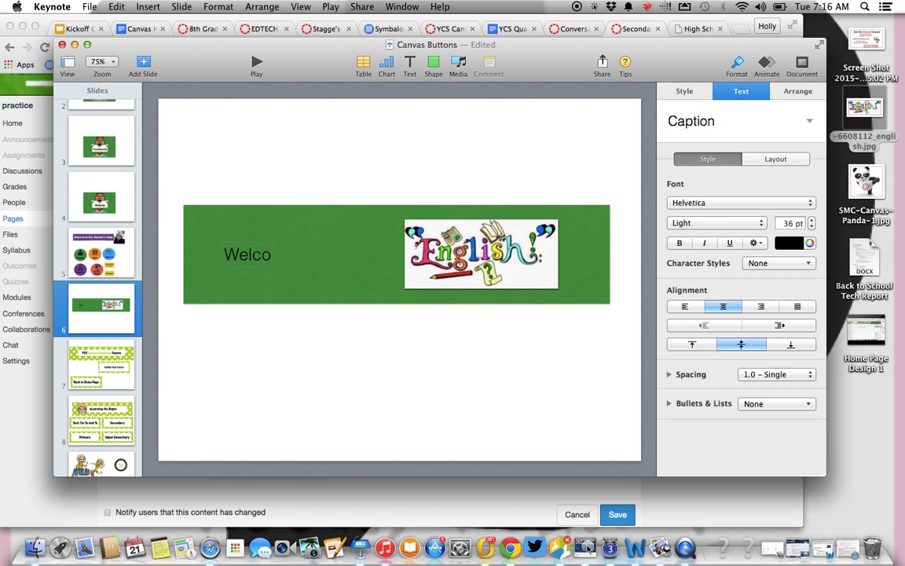
{"action": "type", "text": "me t"}
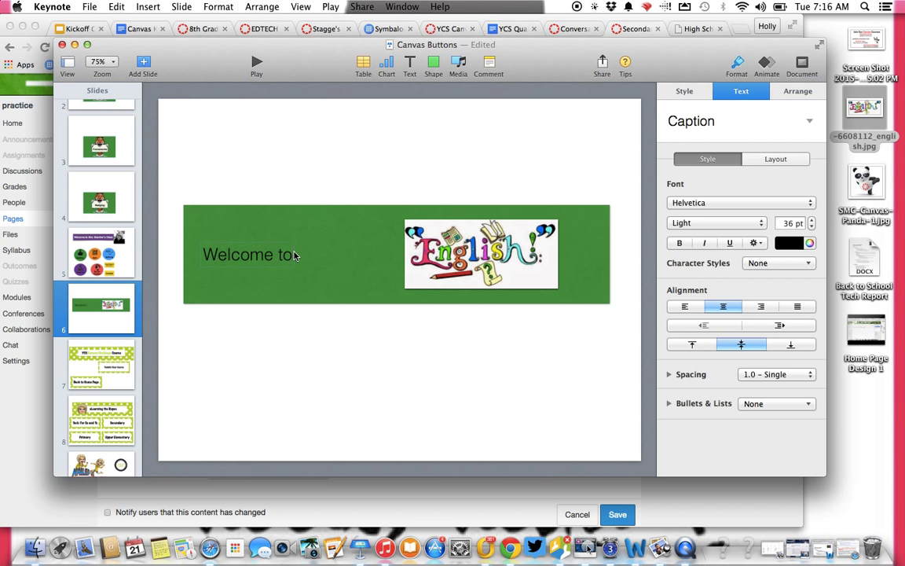
{"action": "type", "text": "o"}
{"action": "left_click_drag", "start_coordinate": [294, 255], "coordinate": [194, 257]}
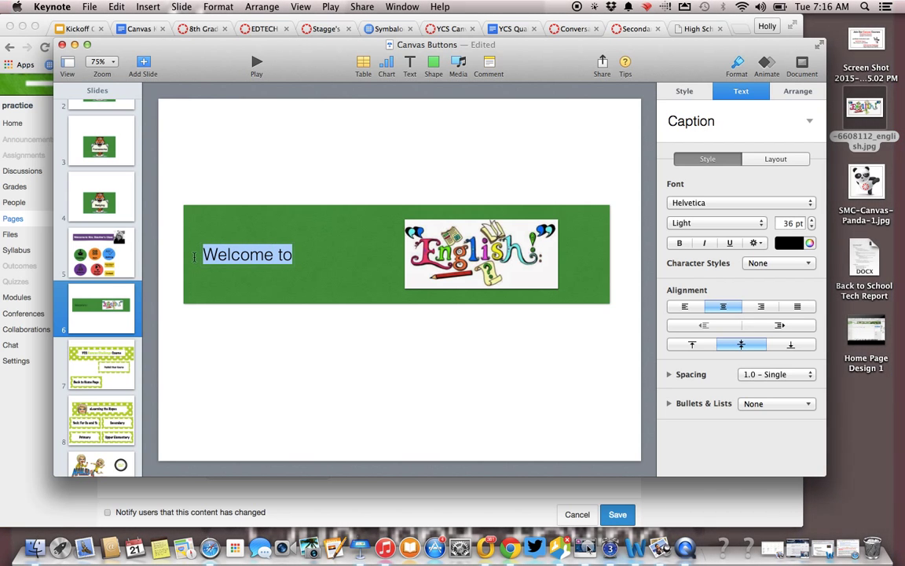
{"action": "left_click", "coordinate": [812, 222]}
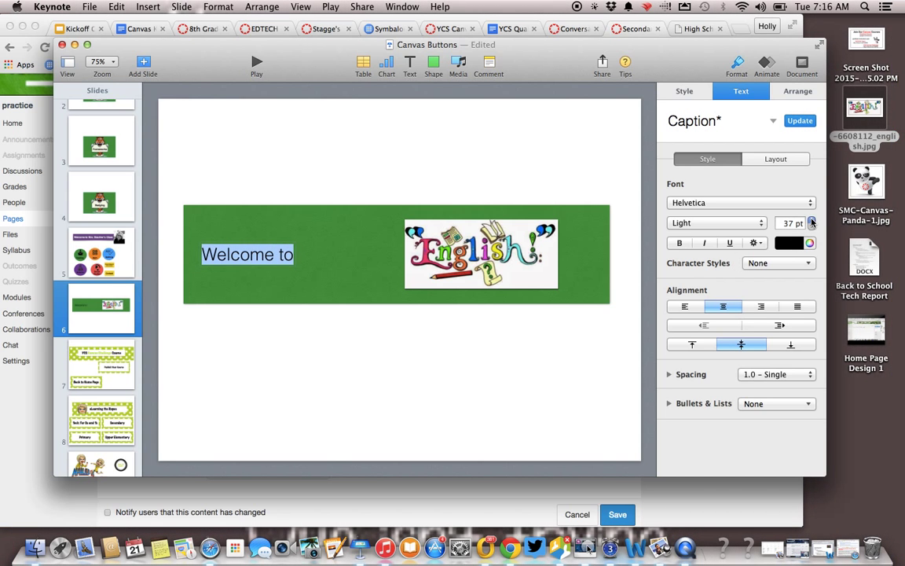
{"action": "left_click", "coordinate": [811, 223]}
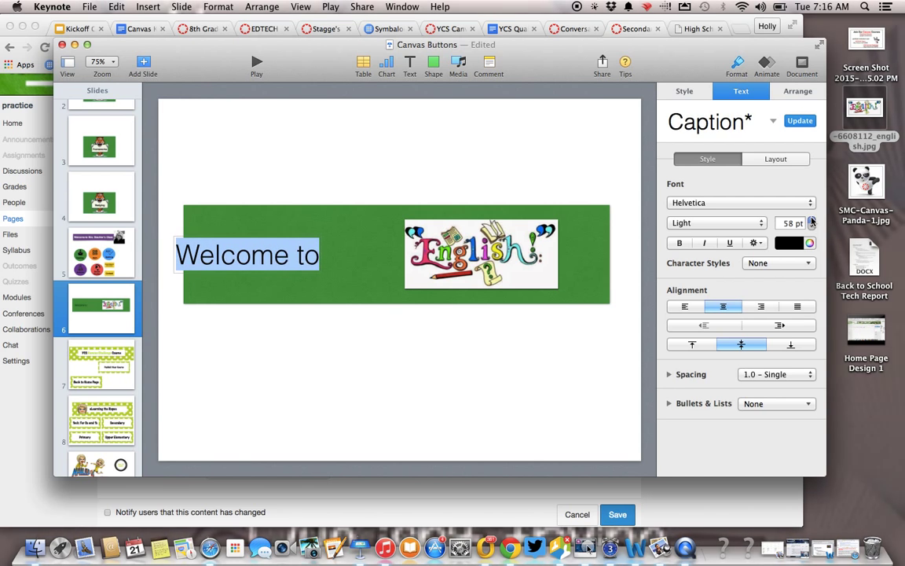
{"action": "left_click", "coordinate": [679, 243]}
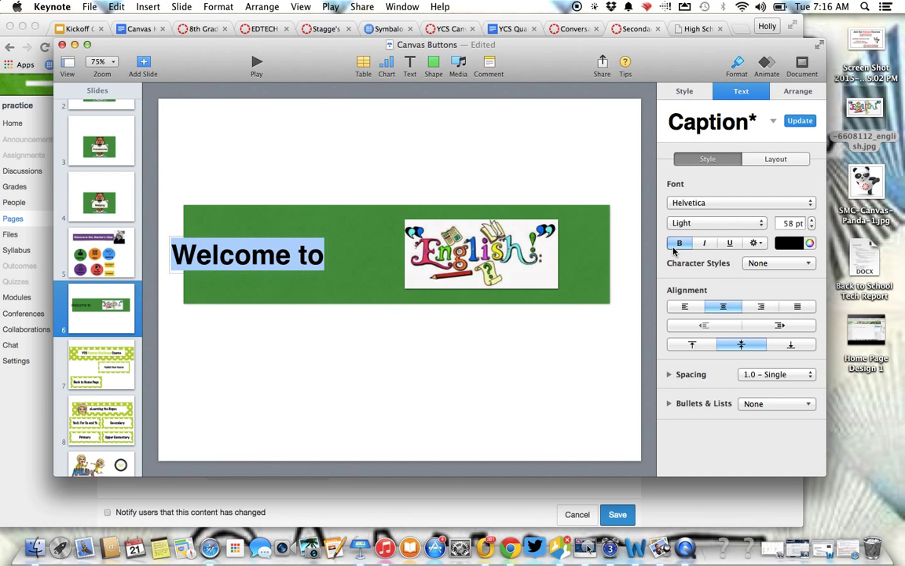
{"action": "left_click", "coordinate": [781, 204]}
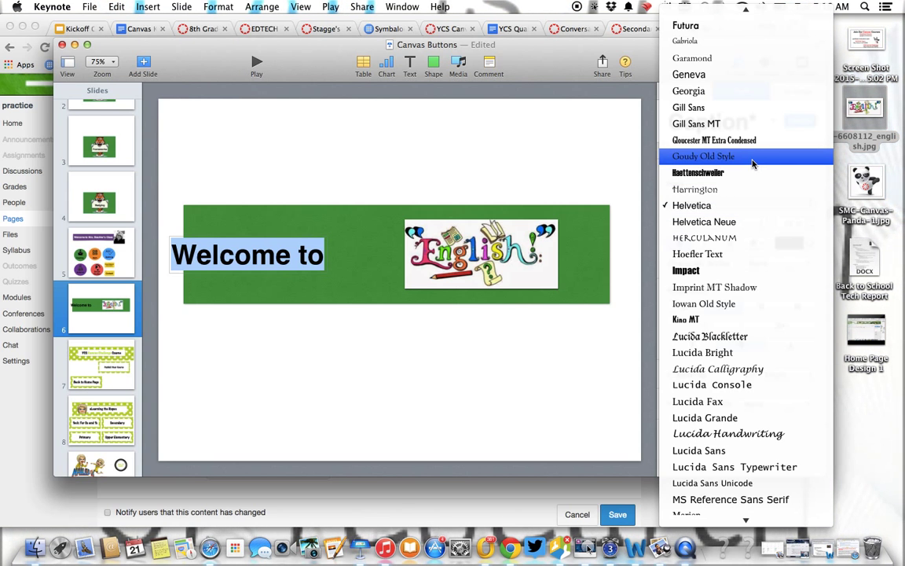
{"action": "left_click", "coordinate": [757, 369]}
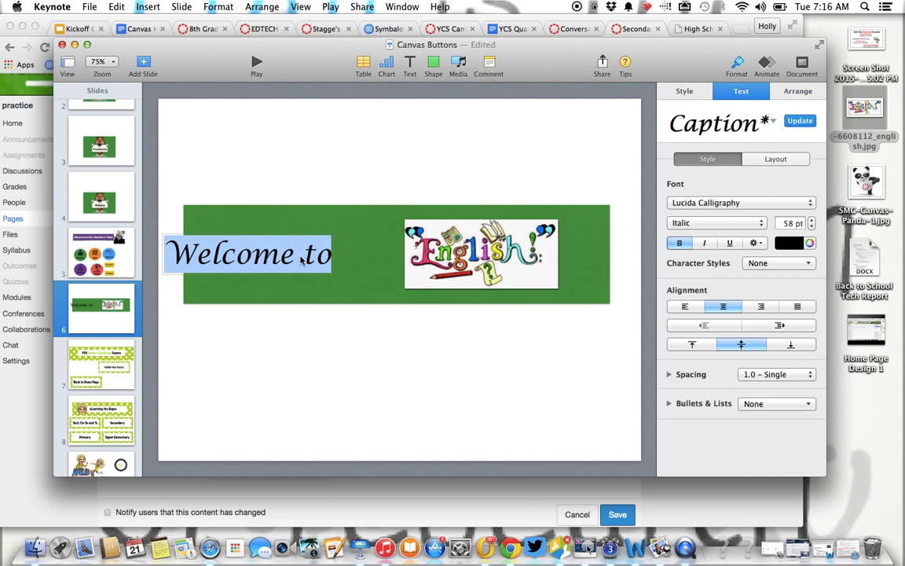
Place 'Welcome to' at the banner's top left, slide the English image beside it, and add a text box
{"action": "left_click_drag", "start_coordinate": [301, 260], "coordinate": [433, 238]}
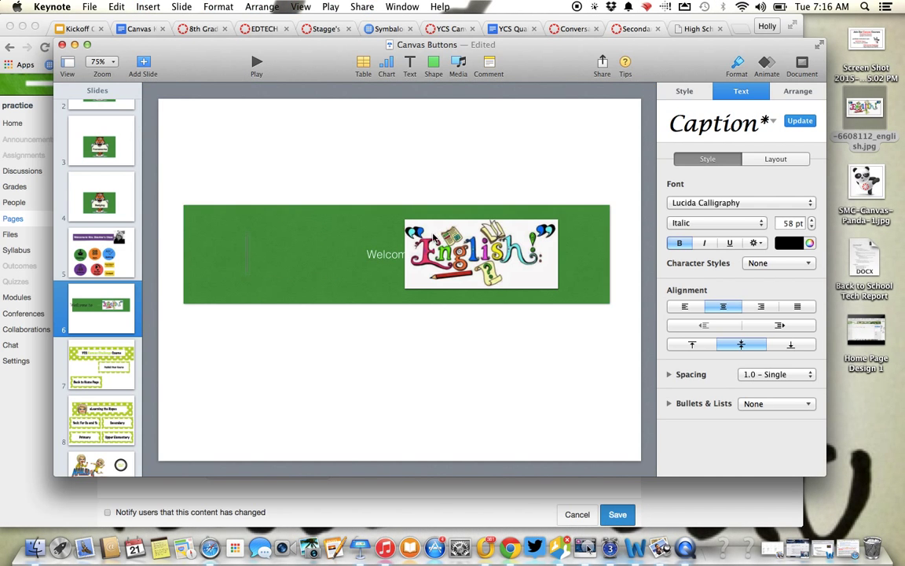
{"action": "left_click", "coordinate": [116, 6]}
{"action": "left_click", "coordinate": [129, 25]}
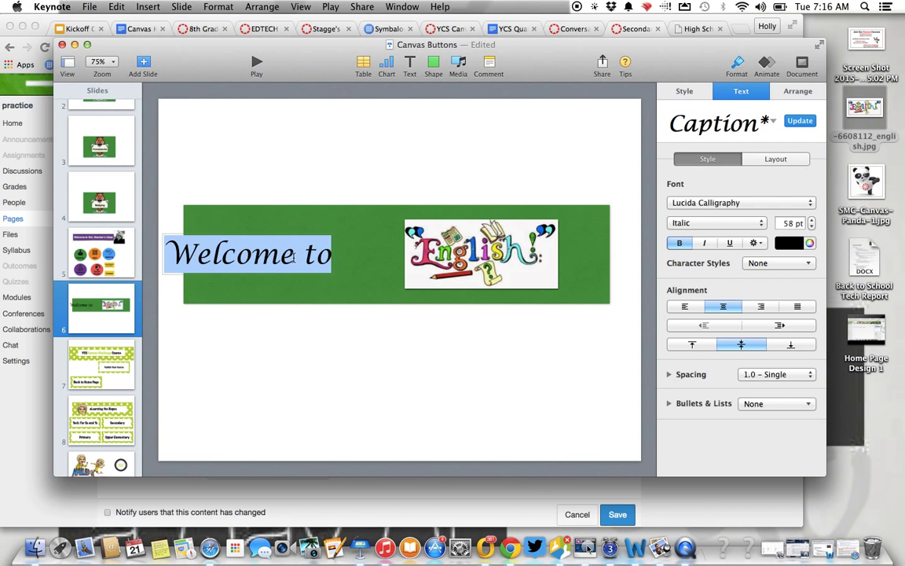
{"action": "left_click", "coordinate": [307, 344]}
{"action": "left_click_drag", "start_coordinate": [269, 262], "coordinate": [296, 237]}
{"action": "left_click_drag", "start_coordinate": [431, 262], "coordinate": [400, 262]}
{"action": "left_click", "coordinate": [571, 282]}
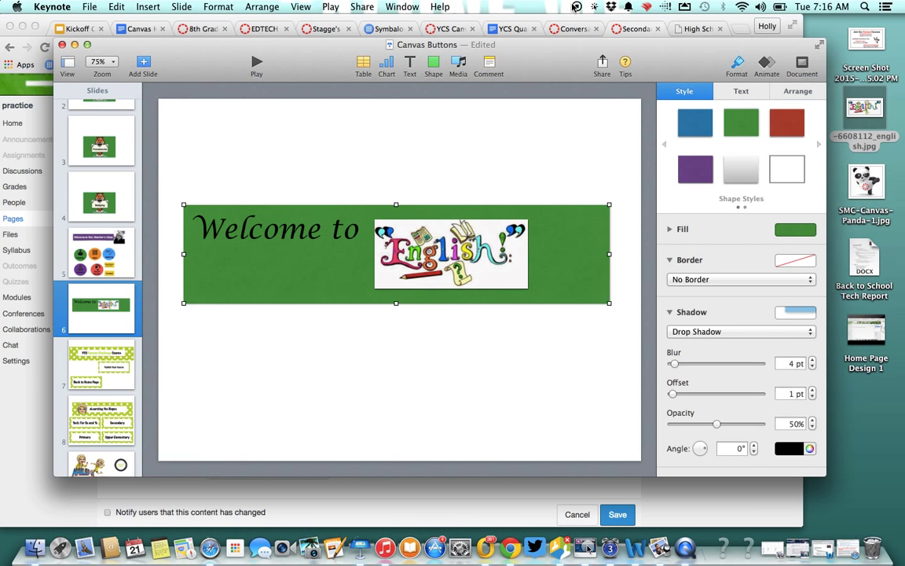
{"action": "left_click", "coordinate": [409, 66]}
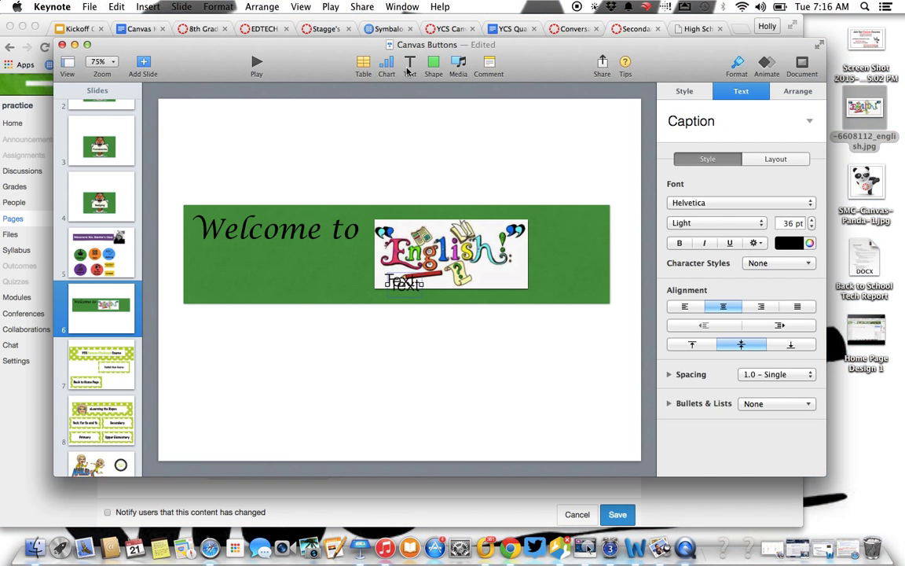
Make the new text box read '101' in bold 55 pt and place it beside the English image
{"action": "left_click", "coordinate": [390, 176]}
{"action": "left_click_drag", "start_coordinate": [404, 281], "coordinate": [549, 256]}
{"action": "double_click", "coordinate": [549, 256]}
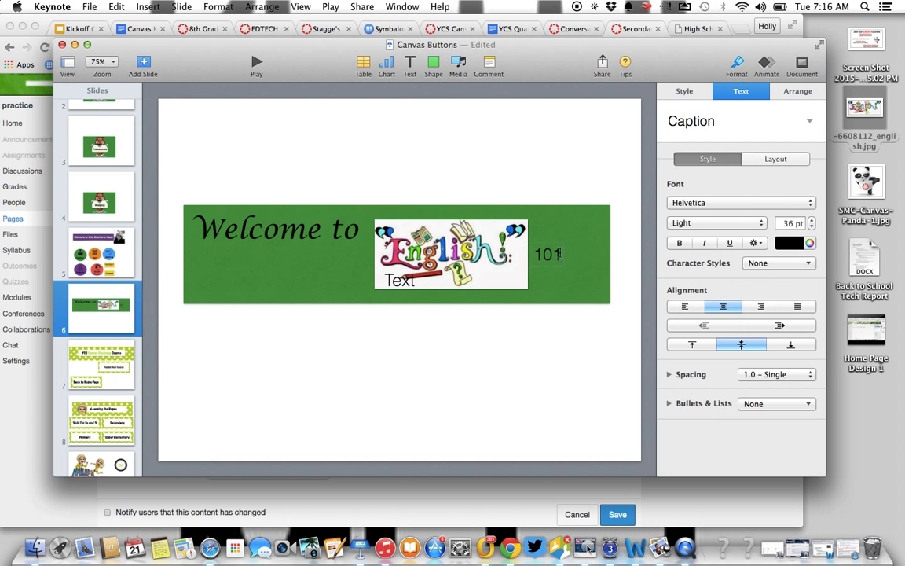
{"action": "left_click", "coordinate": [812, 221]}
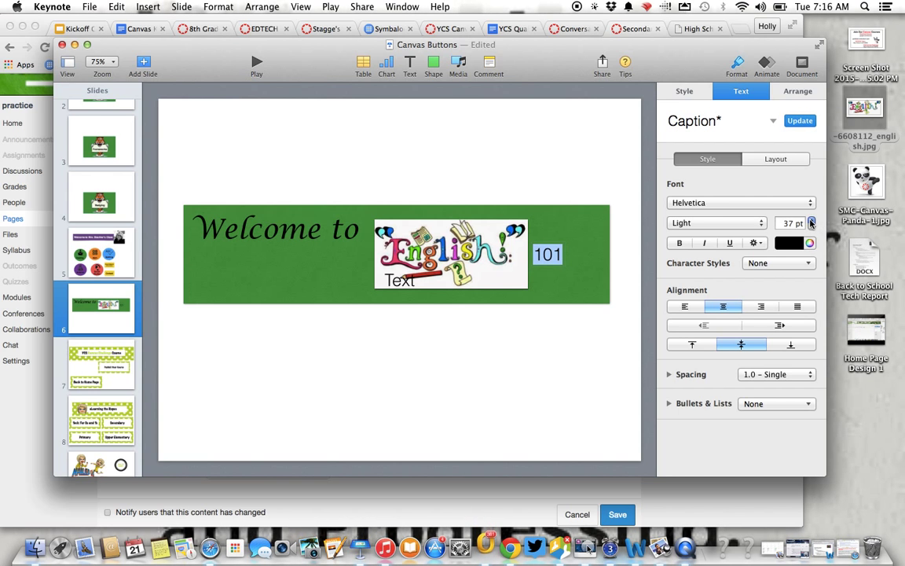
{"action": "left_click", "coordinate": [812, 221]}
{"action": "left_click", "coordinate": [812, 221]}
{"action": "left_click", "coordinate": [811, 220]}
{"action": "left_click", "coordinate": [812, 221]}
{"action": "left_click", "coordinate": [812, 221]}
{"action": "left_click", "coordinate": [812, 221]}
{"action": "left_click", "coordinate": [811, 221]}
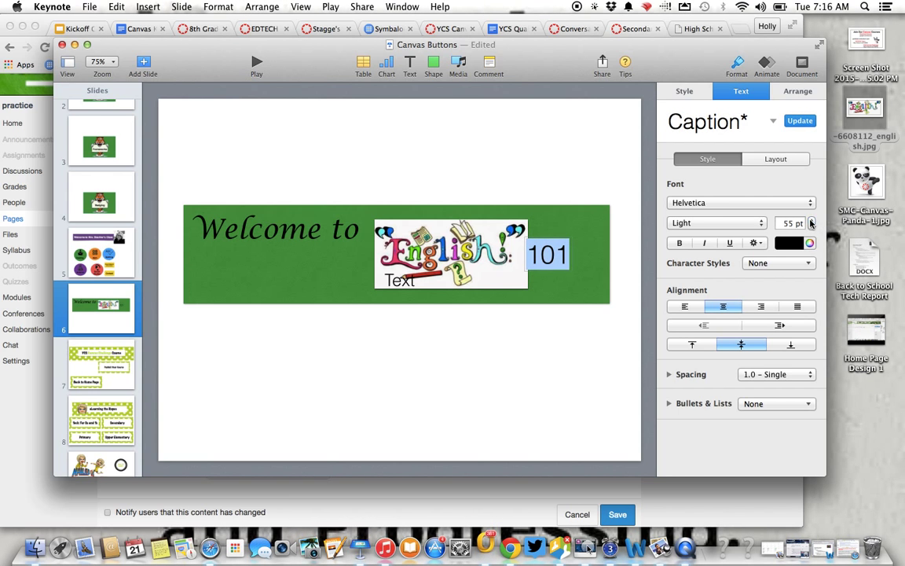
{"action": "left_click", "coordinate": [680, 244]}
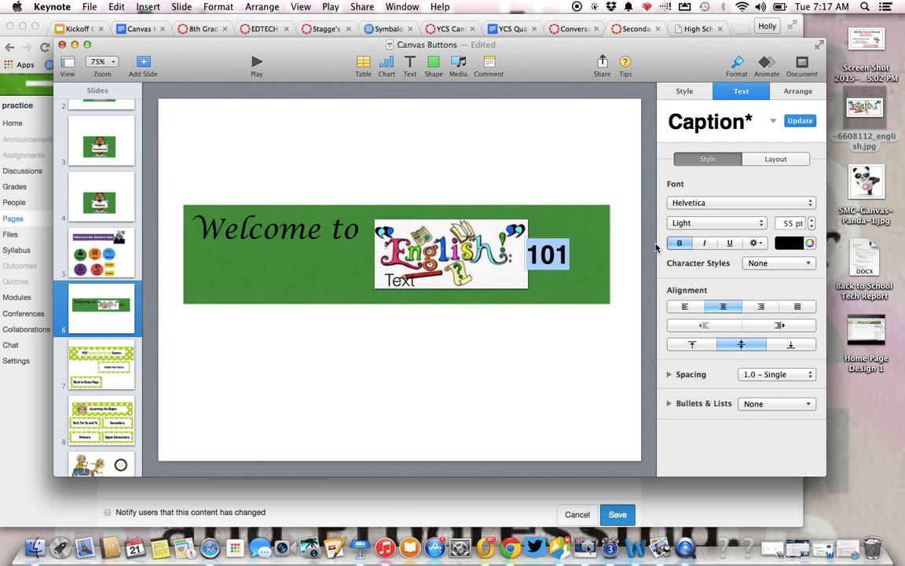
{"action": "left_click", "coordinate": [551, 246]}
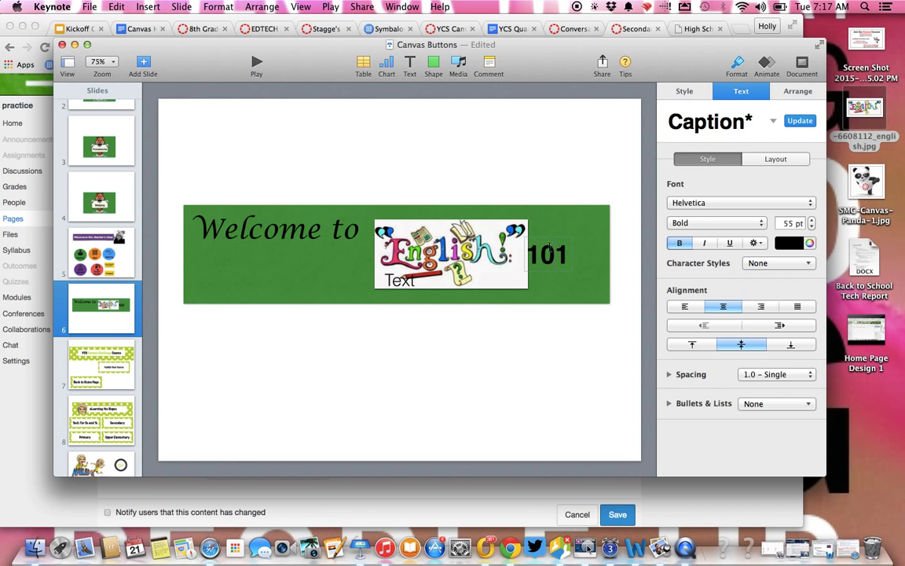
{"action": "left_click", "coordinate": [549, 158]}
{"action": "left_click_drag", "start_coordinate": [550, 253], "coordinate": [555, 281]}
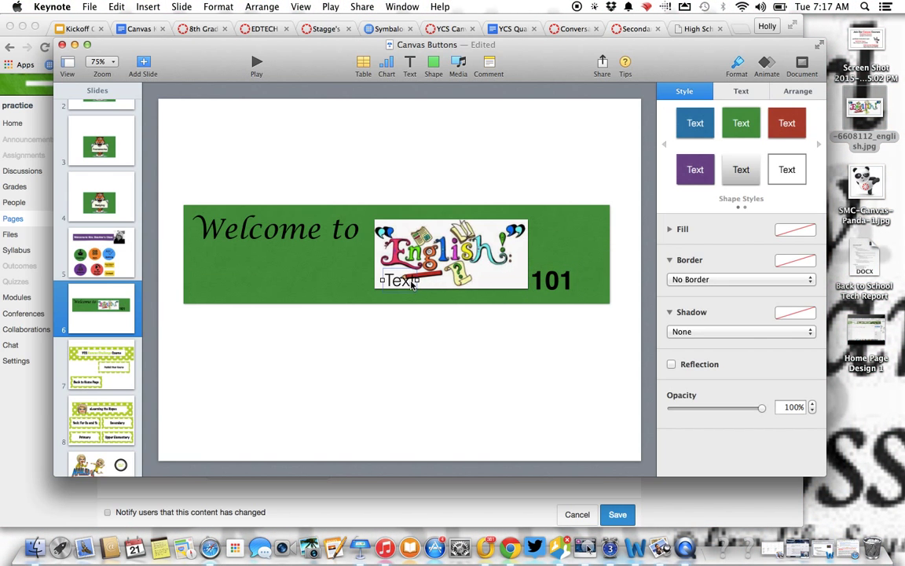
Delete the empty leftover text box and capture a screenshot of the finished green banner
{"action": "key", "text": "BackSpace"}
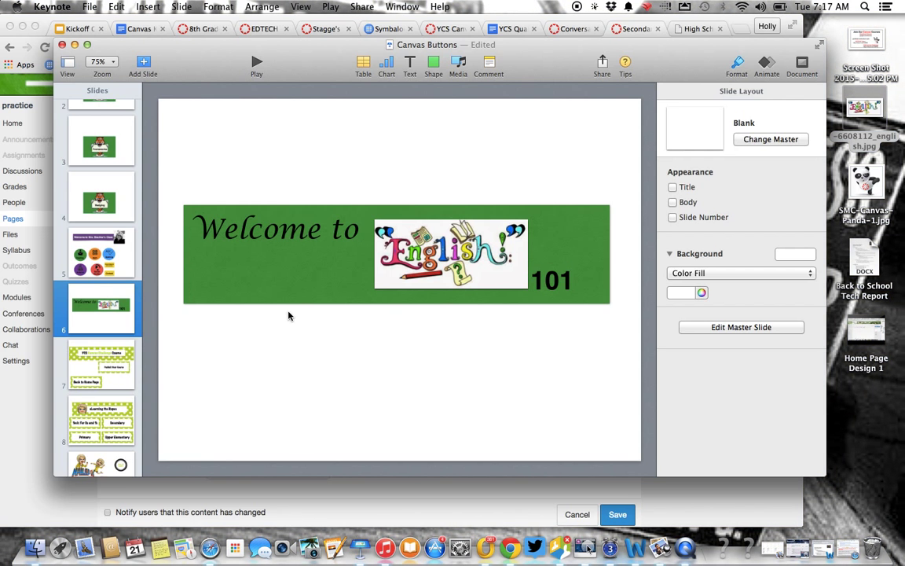
{"action": "key", "text": "super+shift+4"}
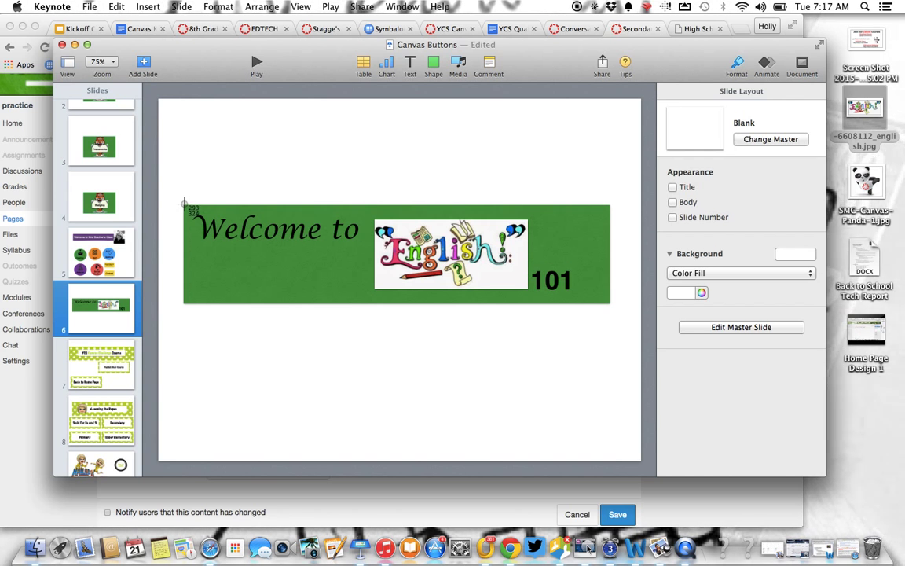
{"action": "left_click_drag", "start_coordinate": [184, 205], "coordinate": [611, 307]}
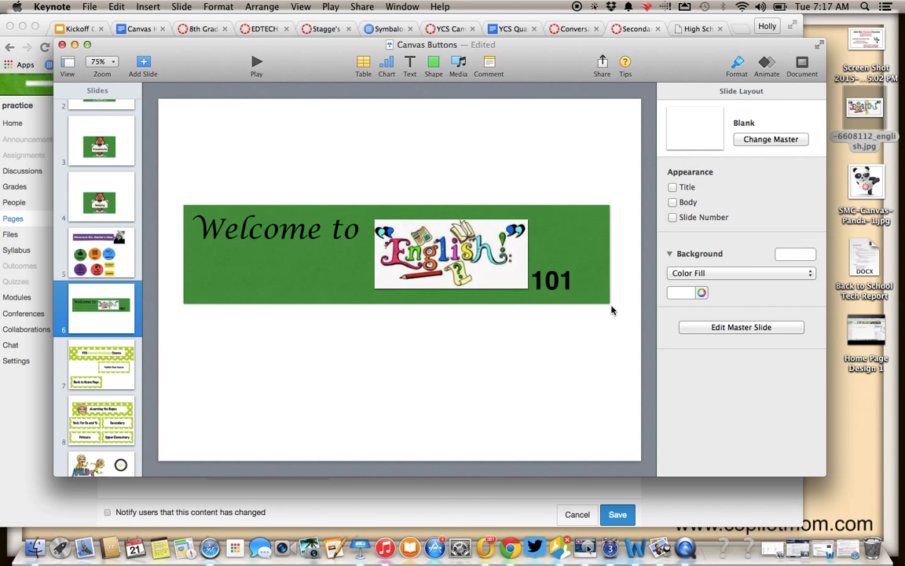
Upload the banner screenshot to course files and insert it on the template page's first line
{"action": "left_click", "coordinate": [28, 93]}
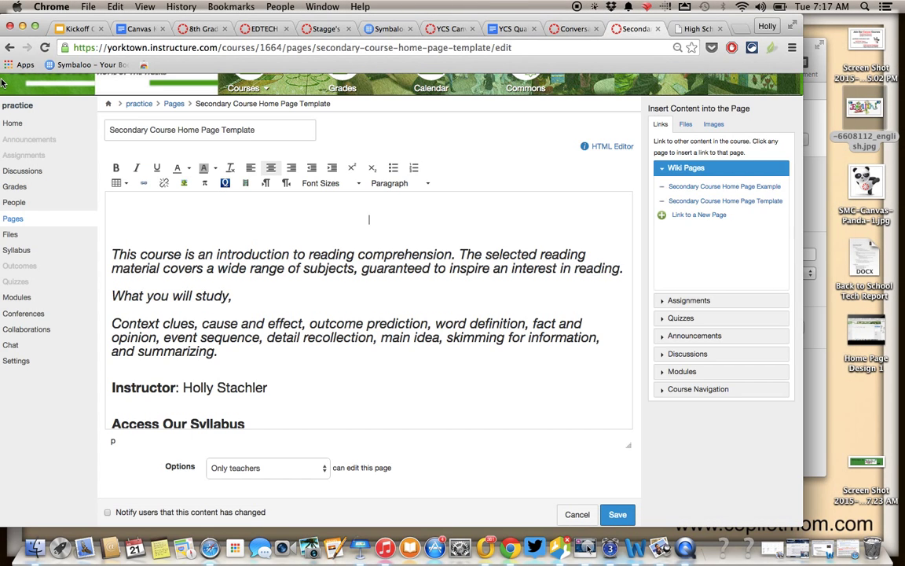
{"action": "left_click", "coordinate": [419, 220]}
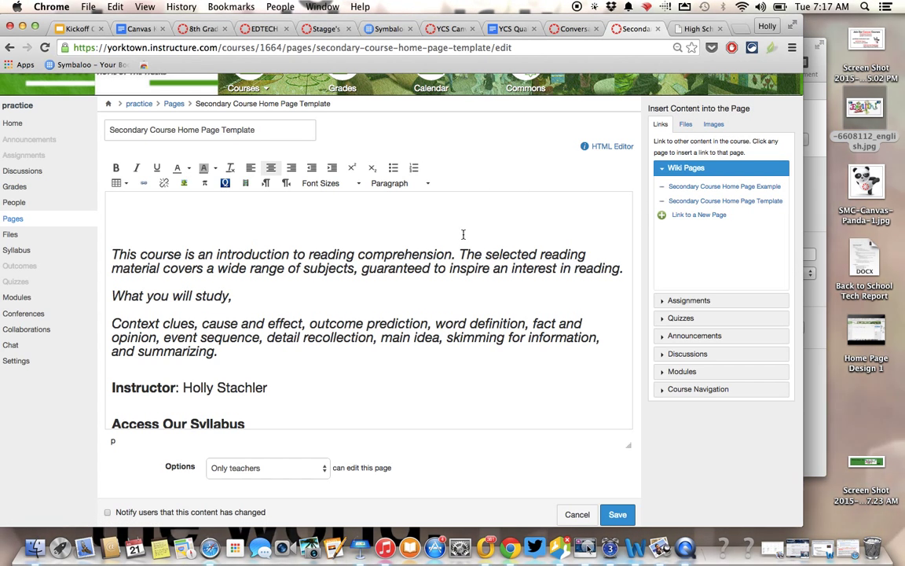
{"action": "left_click", "coordinate": [715, 124]}
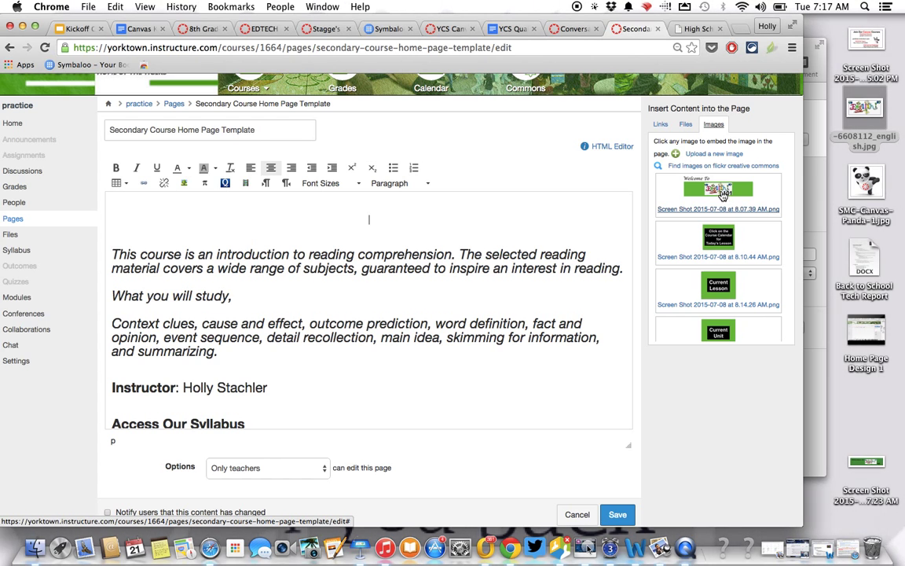
{"action": "left_click", "coordinate": [713, 154]}
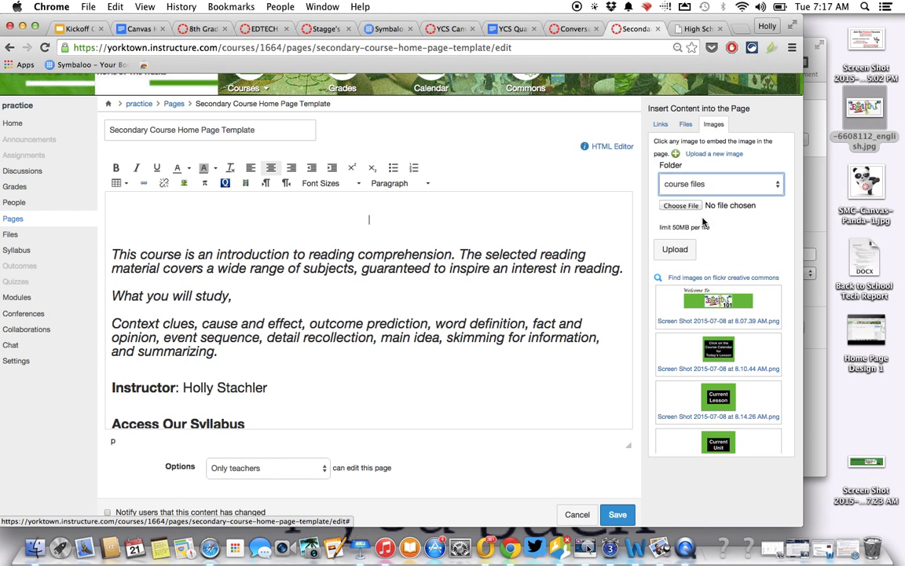
{"action": "left_click", "coordinate": [681, 205]}
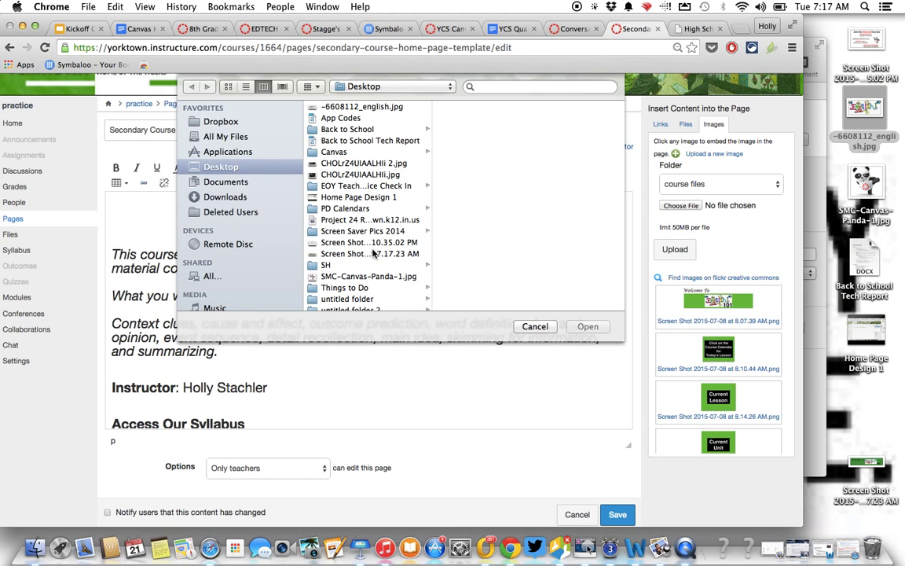
{"action": "left_click", "coordinate": [375, 255]}
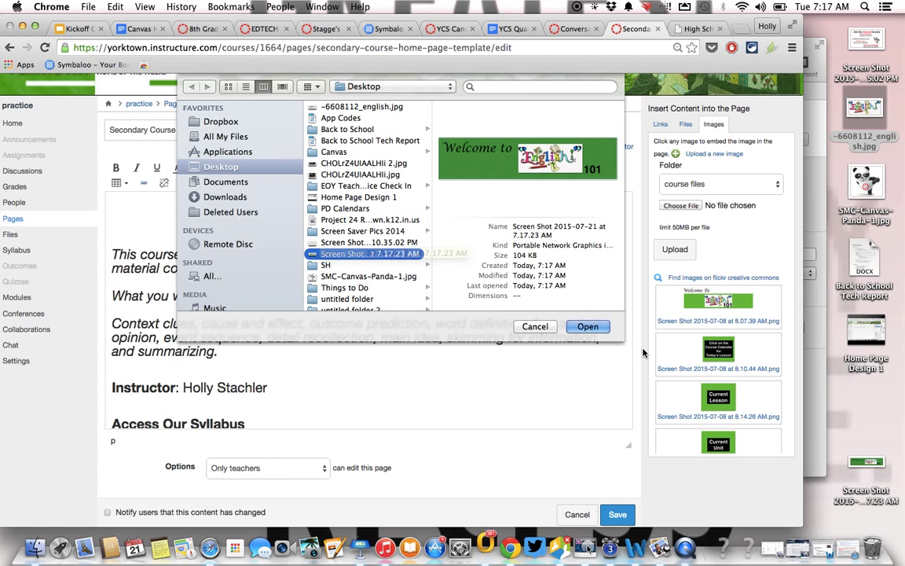
{"action": "left_click", "coordinate": [589, 327]}
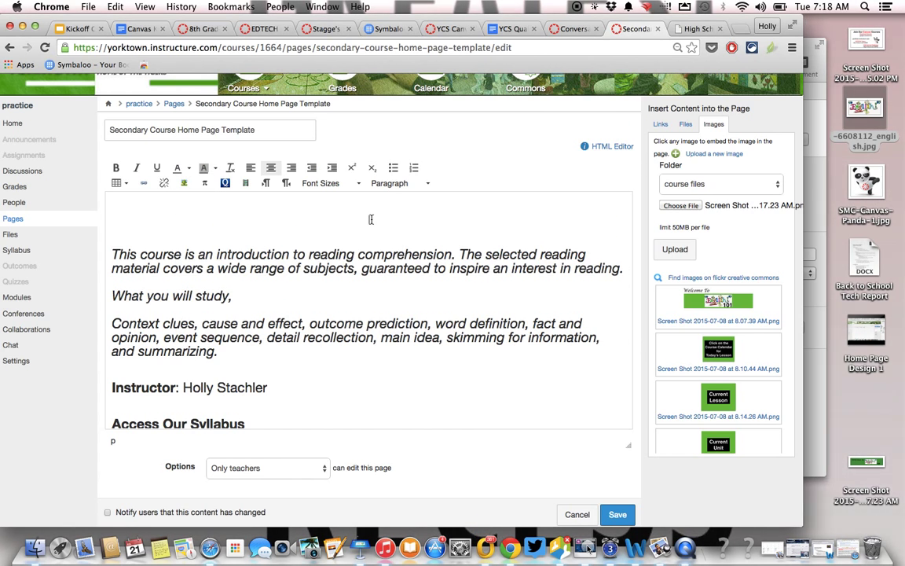
{"action": "left_click", "coordinate": [672, 250]}
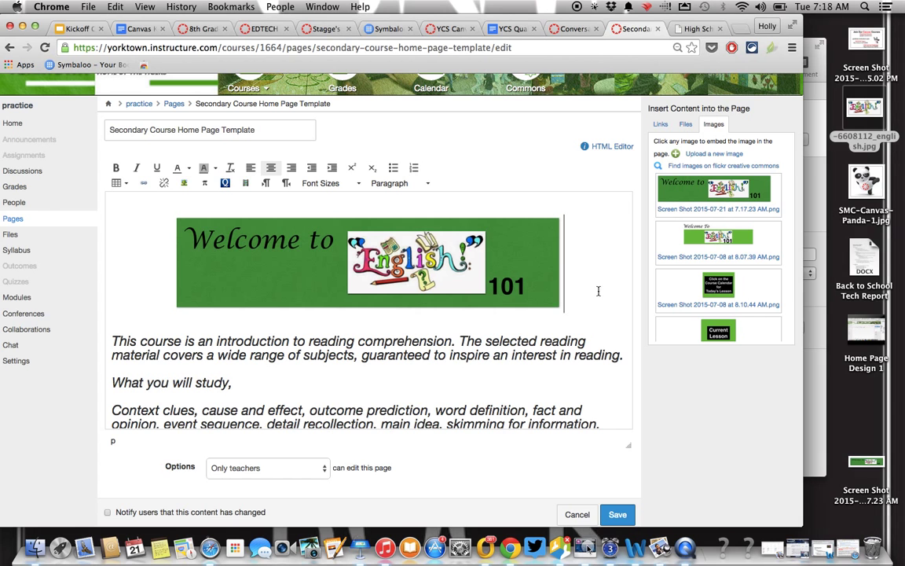
{"action": "scroll", "coordinate": [587, 283], "scroll_direction": "down", "scroll_amount": 10}
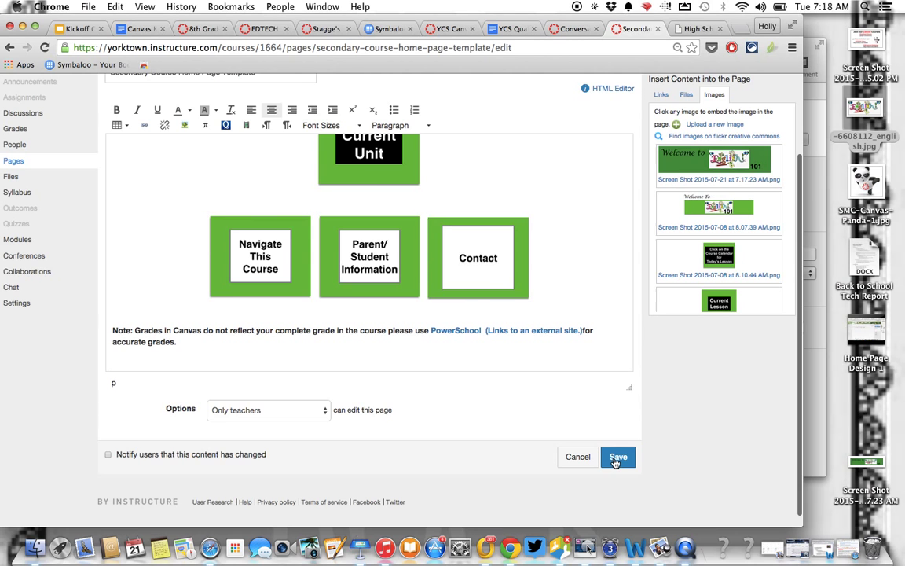
{"action": "left_click", "coordinate": [616, 458]}
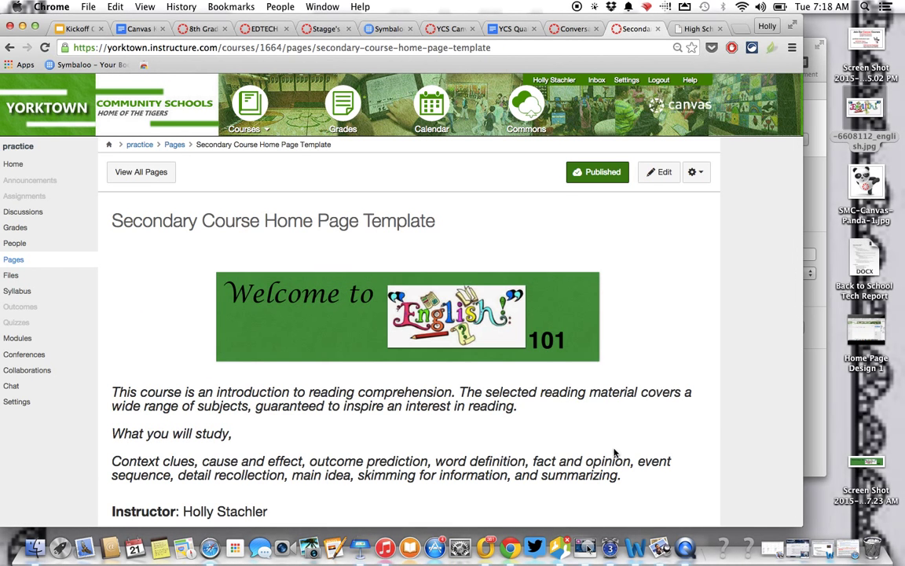
{"action": "scroll", "coordinate": [607, 412], "scroll_direction": "down", "scroll_amount": 8}
{"action": "scroll", "coordinate": [606, 412], "scroll_direction": "up", "scroll_amount": 10}
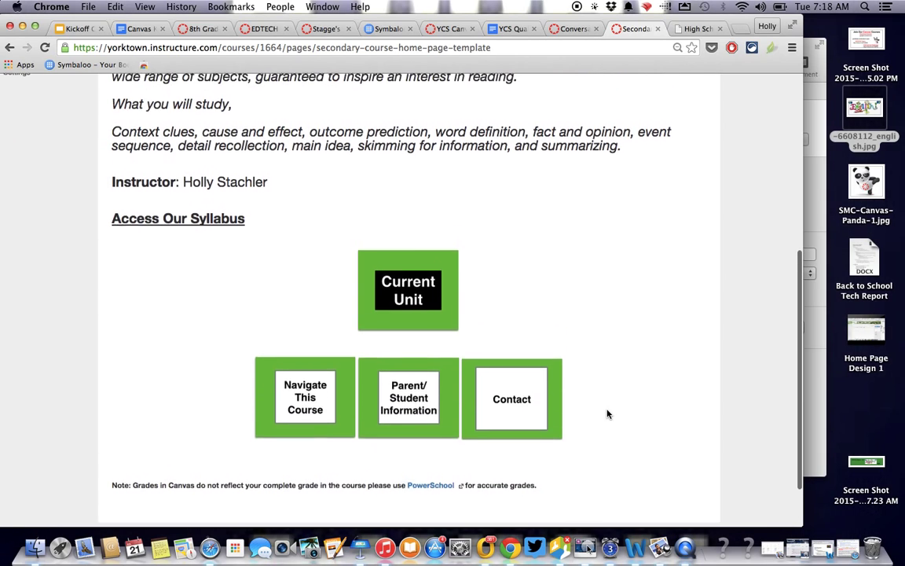
{"action": "scroll", "coordinate": [607, 413], "scroll_direction": "down", "scroll_amount": 10}
{"action": "scroll", "coordinate": [607, 414], "scroll_direction": "up", "scroll_amount": 5}
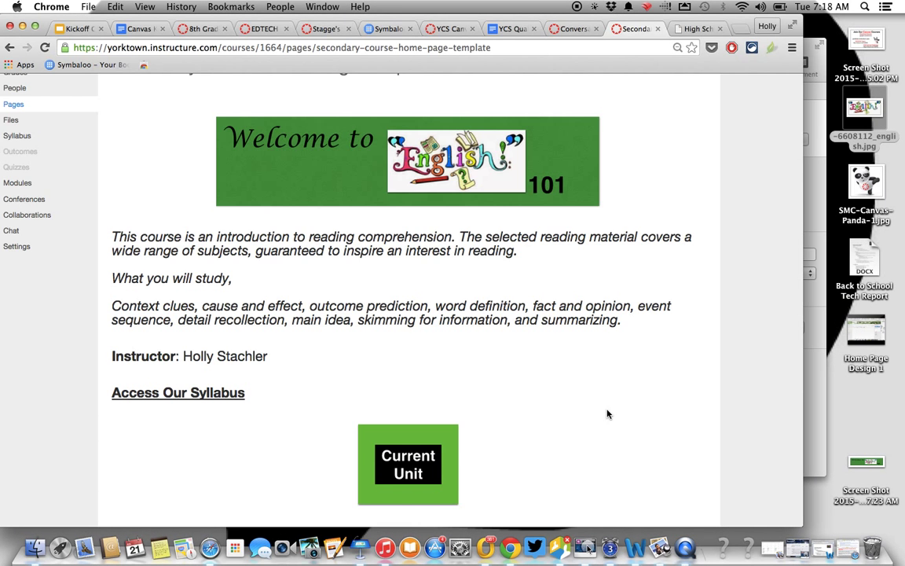
{"action": "scroll", "coordinate": [607, 413], "scroll_direction": "down", "scroll_amount": 3}
{"action": "scroll", "coordinate": [607, 413], "scroll_direction": "up", "scroll_amount": 2}
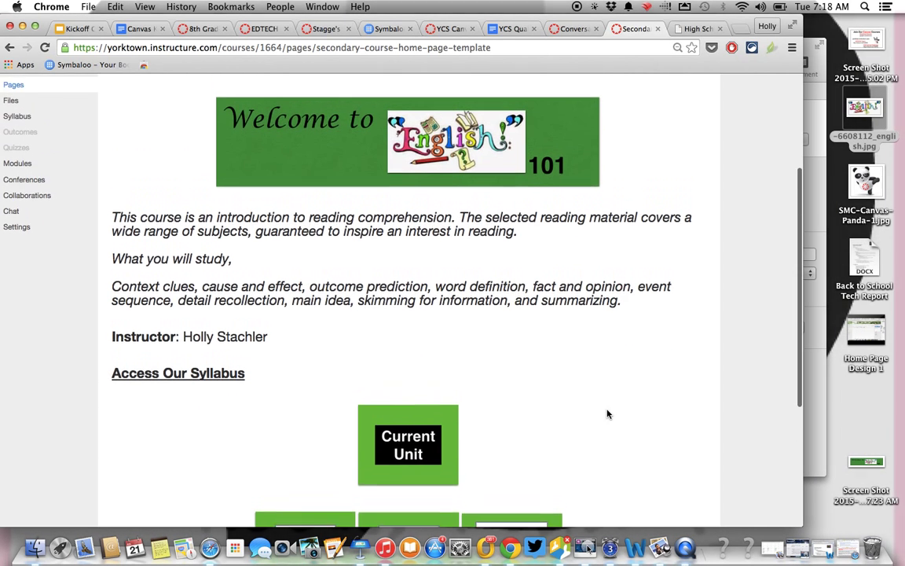
{"action": "scroll", "coordinate": [607, 414], "scroll_direction": "up", "scroll_amount": 1}
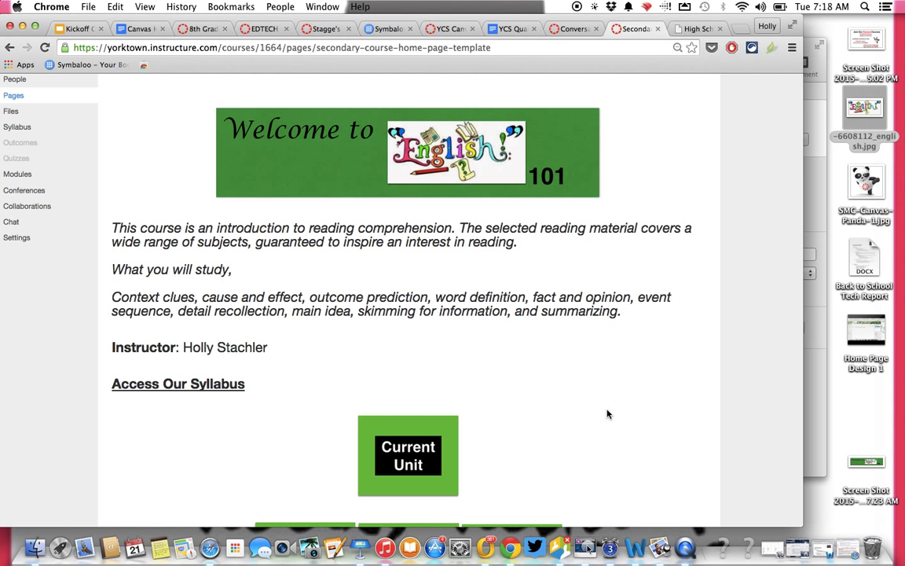
{"action": "scroll", "coordinate": [607, 413], "scroll_direction": "up", "scroll_amount": 5}
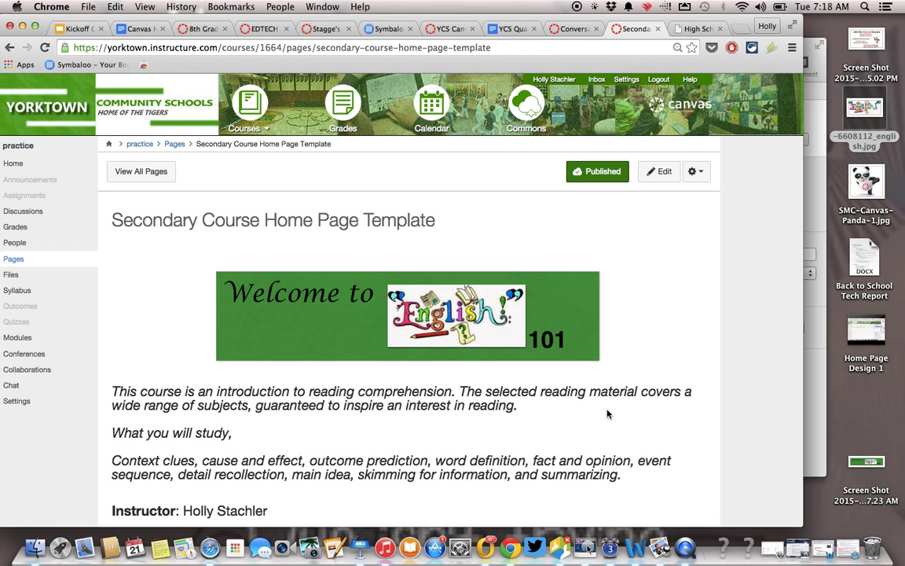
{"action": "scroll", "coordinate": [607, 414], "scroll_direction": "down", "scroll_amount": 10}
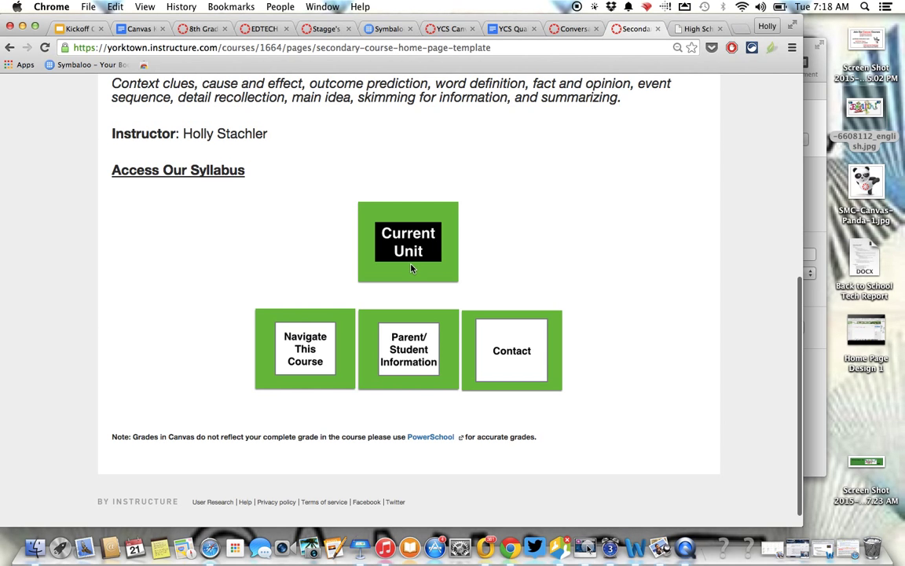
{"action": "scroll", "coordinate": [410, 269], "scroll_direction": "up", "scroll_amount": 10}
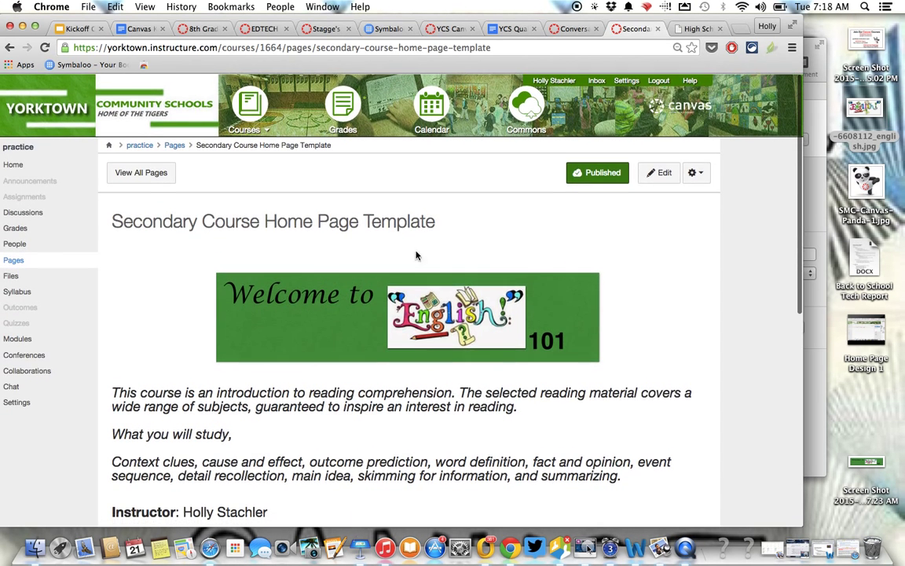
Copy the address of the practice course's Meet Sphero_text_938111 module item, then return to the template
{"action": "left_click", "coordinate": [568, 34]}
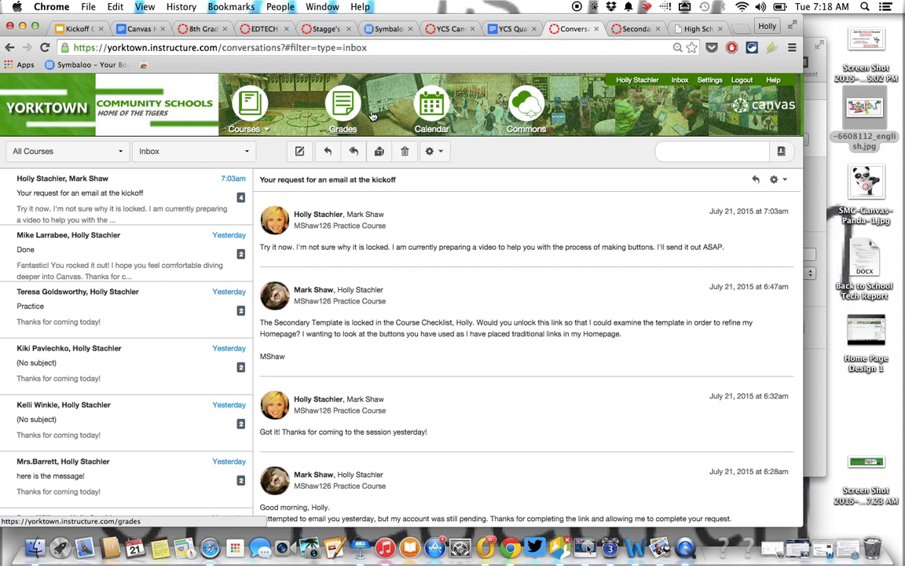
{"action": "mouse_move", "coordinate": [260, 128]}
{"action": "left_click", "coordinate": [156, 249]}
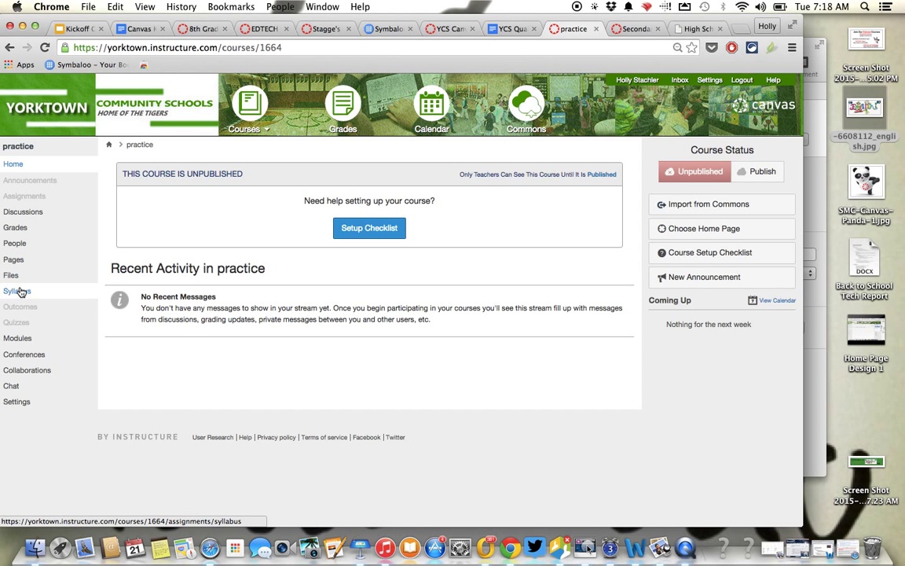
{"action": "left_click", "coordinate": [17, 339]}
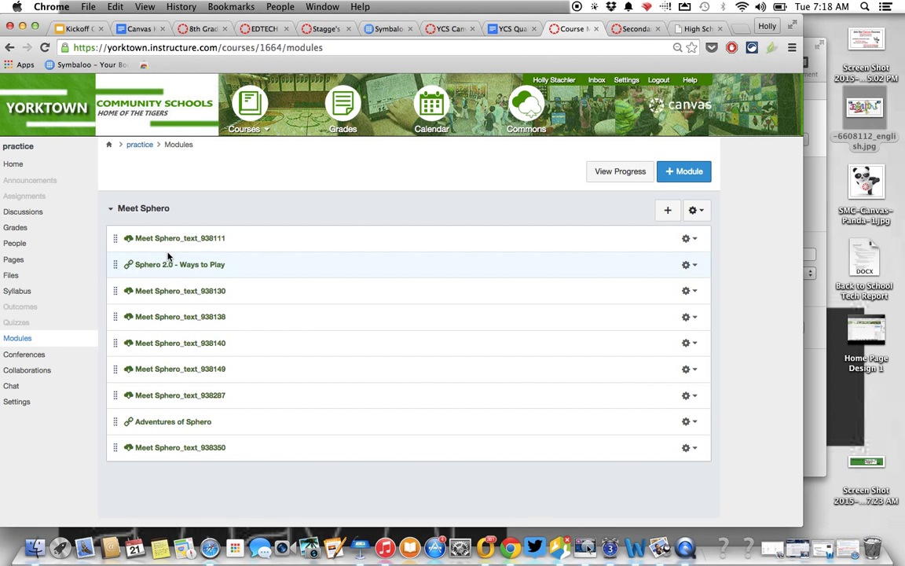
{"action": "left_click", "coordinate": [176, 239]}
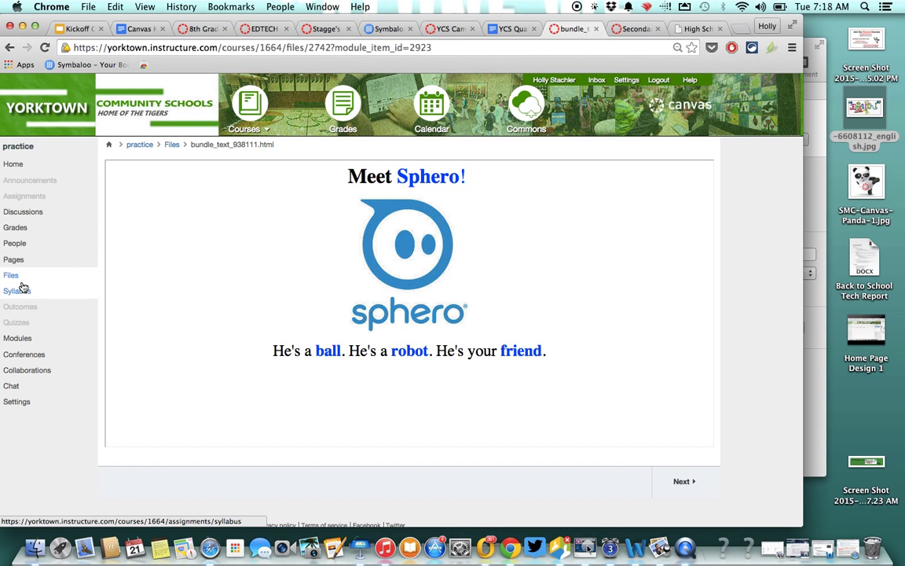
{"action": "left_click", "coordinate": [18, 340]}
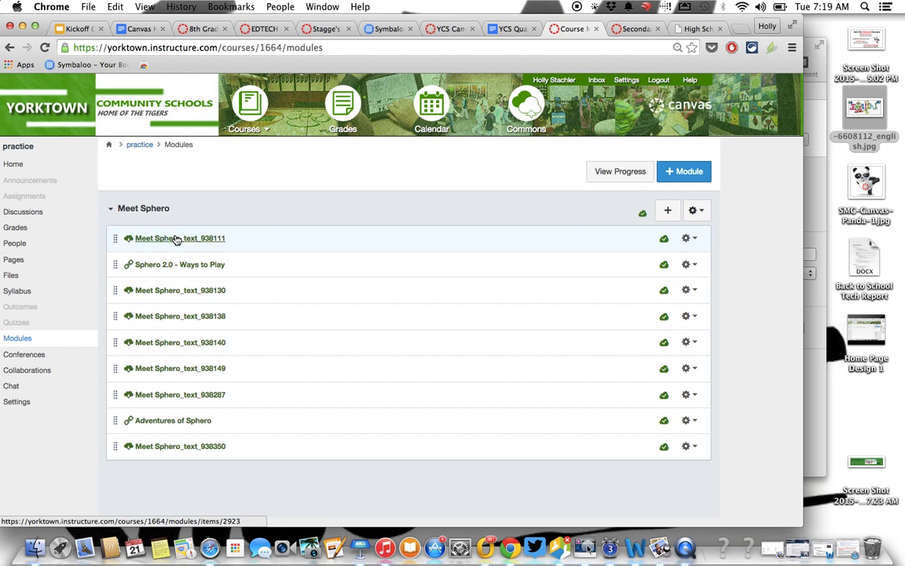
{"action": "scroll", "coordinate": [178, 240], "scroll_direction": "down", "scroll_amount": 1}
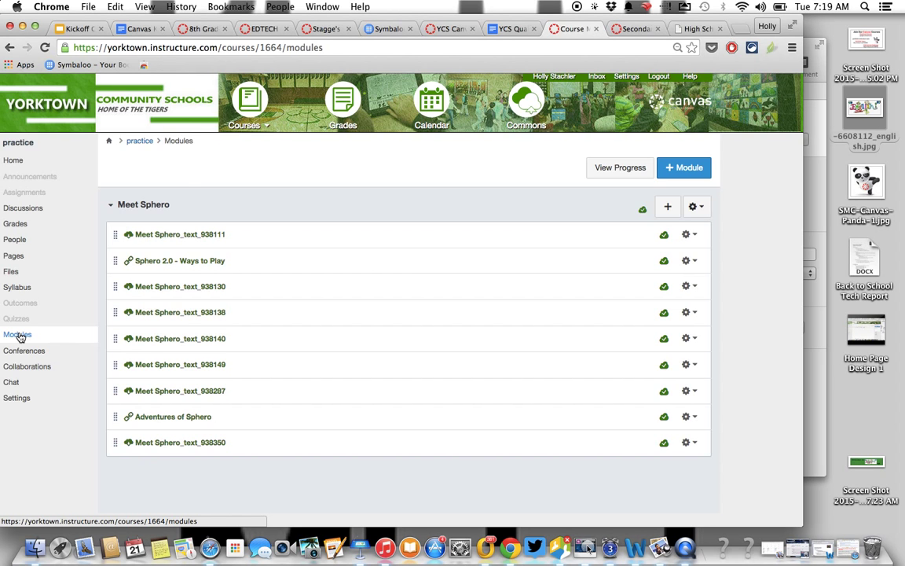
{"action": "left_click", "coordinate": [173, 235]}
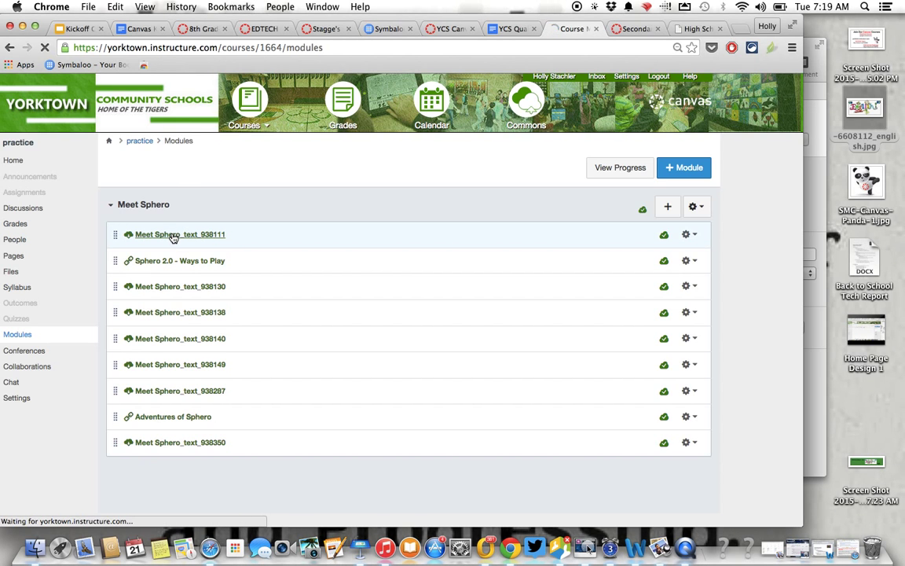
{"action": "left_click", "coordinate": [210, 48]}
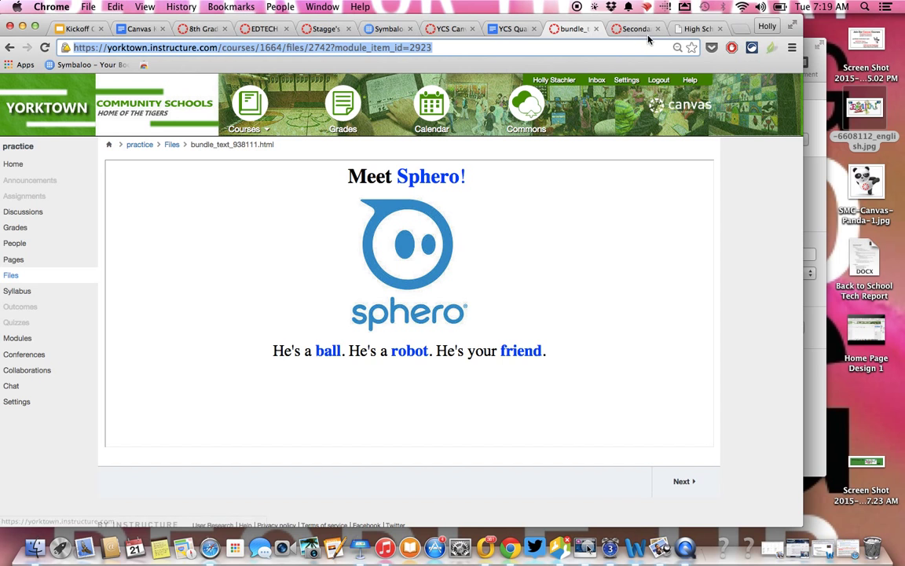
{"action": "left_click", "coordinate": [632, 30]}
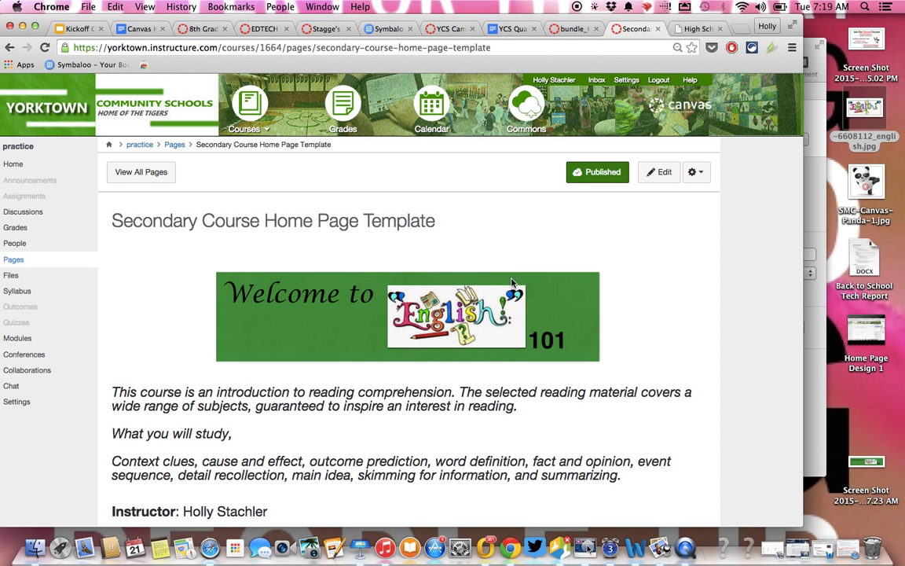
Link the Current Unit image to the copied Meet Sphero module item URL and save the page
{"action": "left_click", "coordinate": [662, 172]}
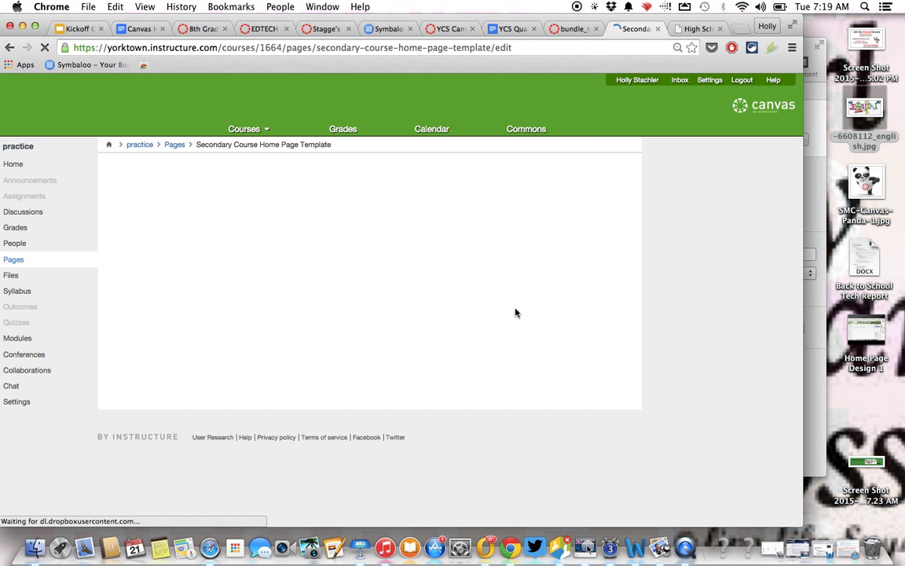
{"action": "scroll", "coordinate": [516, 306], "scroll_direction": "down", "scroll_amount": 10}
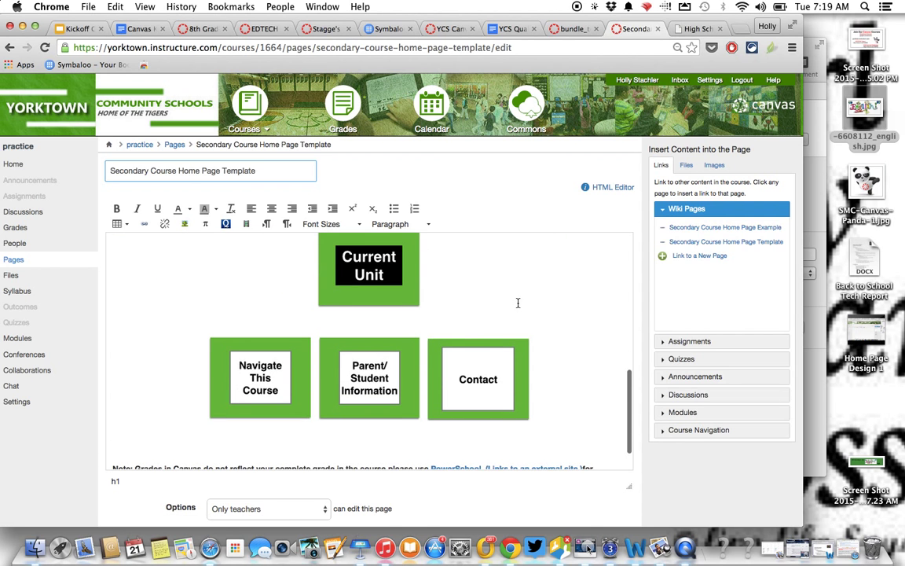
{"action": "left_click", "coordinate": [391, 286]}
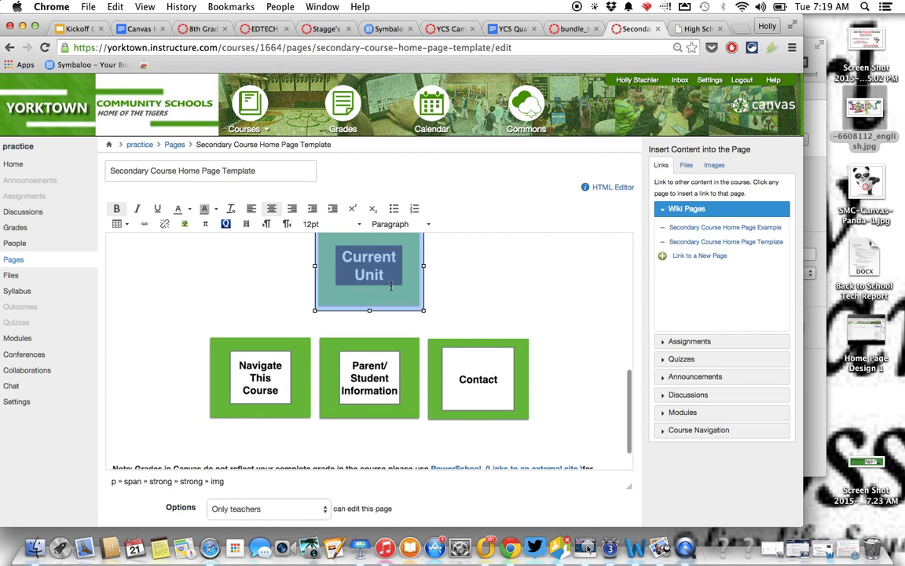
{"action": "left_click", "coordinate": [145, 225]}
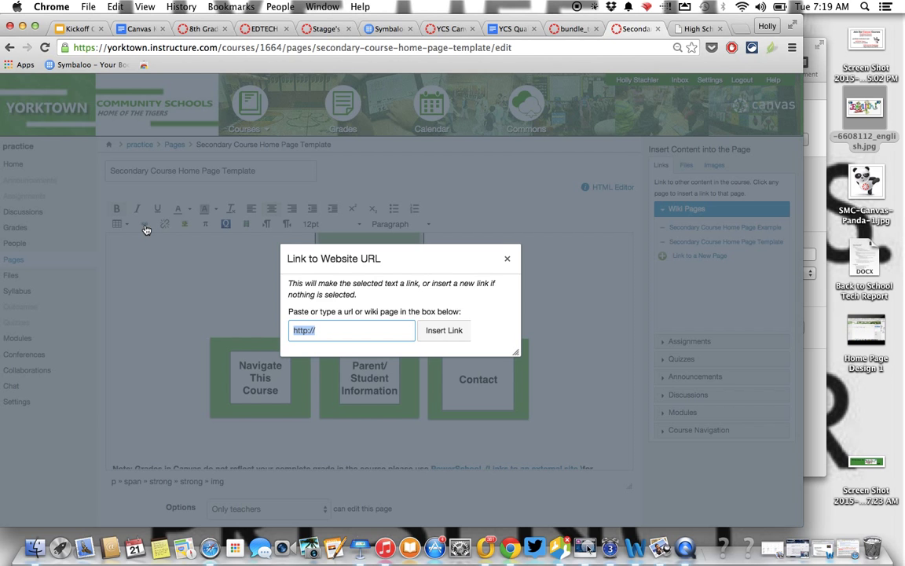
{"action": "key", "text": "super+v"}
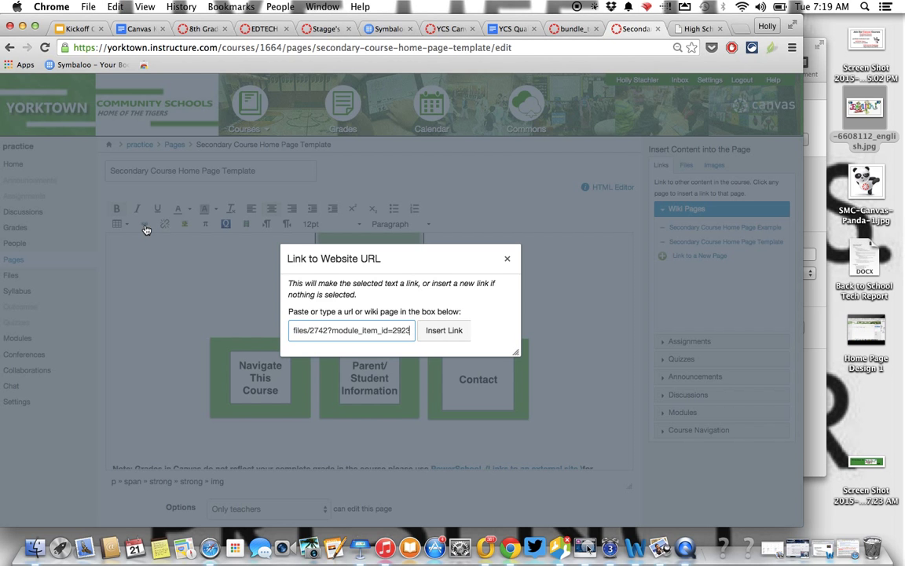
{"action": "left_click", "coordinate": [452, 335]}
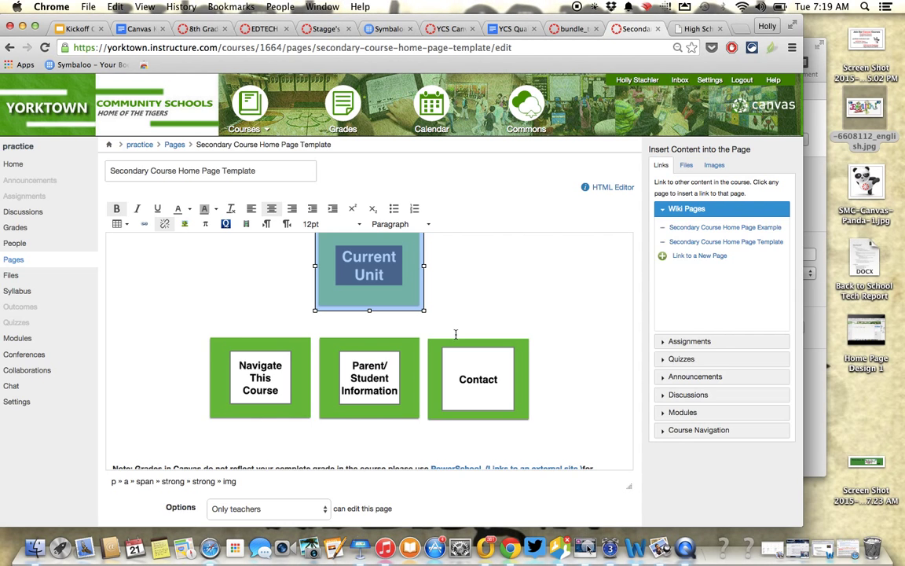
{"action": "left_click", "coordinate": [454, 292]}
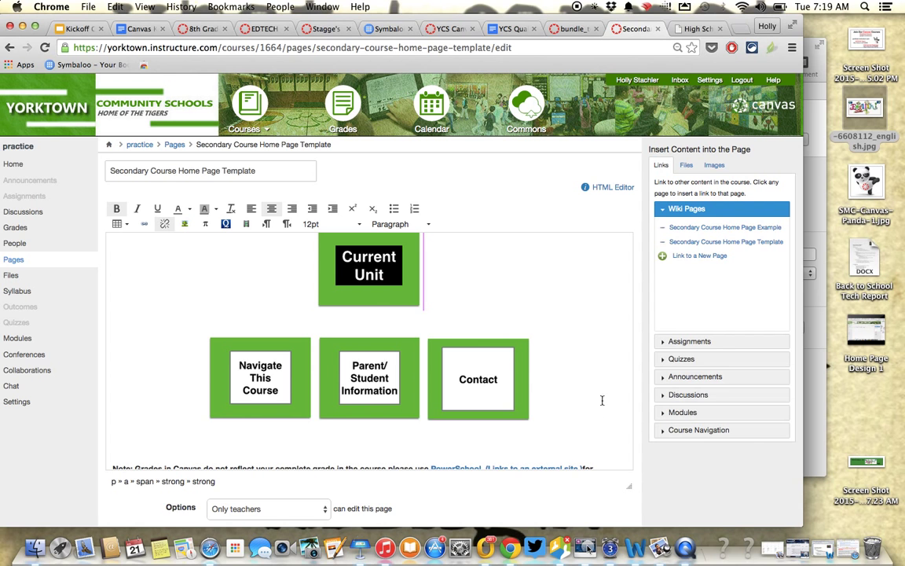
{"action": "scroll", "coordinate": [602, 401], "scroll_direction": "down", "scroll_amount": 4}
{"action": "left_click", "coordinate": [619, 455]}
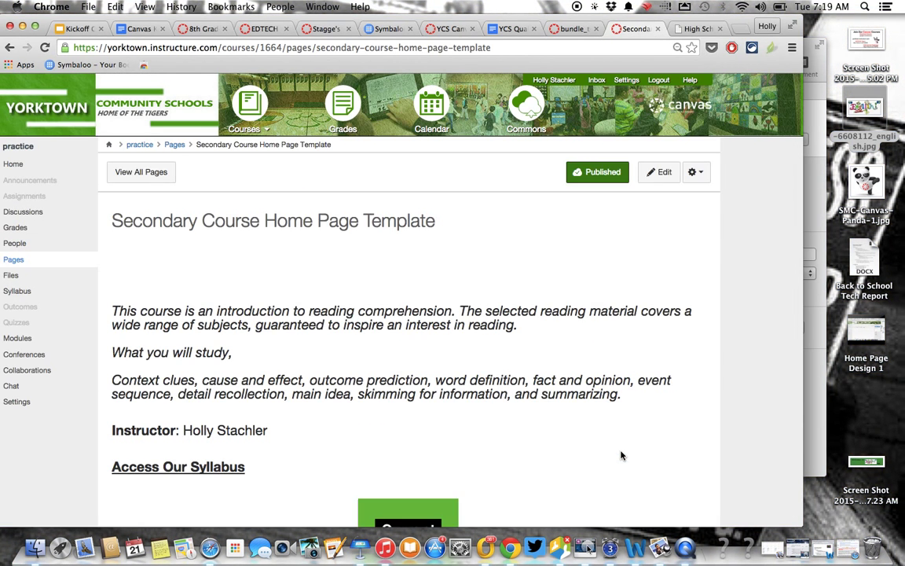
{"action": "scroll", "coordinate": [538, 433], "scroll_direction": "down", "scroll_amount": 10}
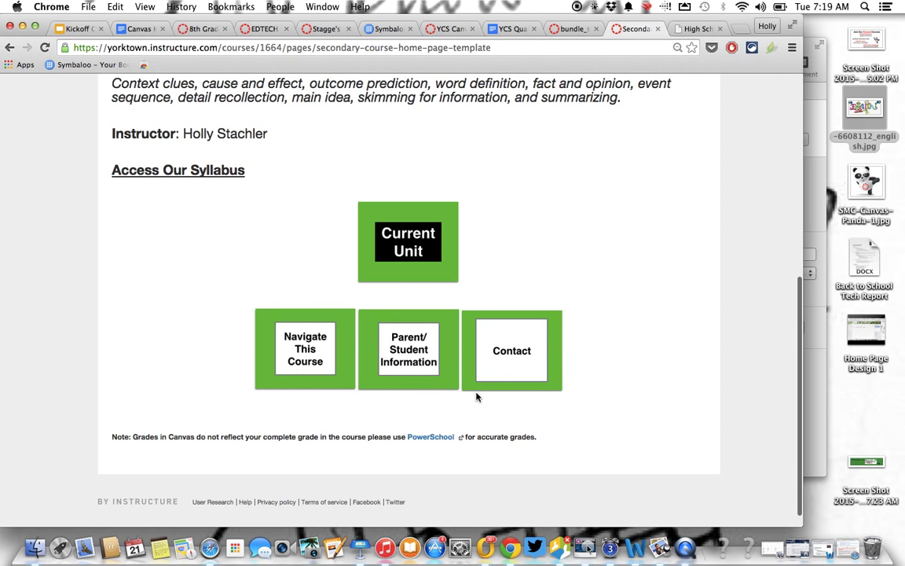
{"action": "scroll", "coordinate": [660, 249], "scroll_direction": "up", "scroll_amount": 10}
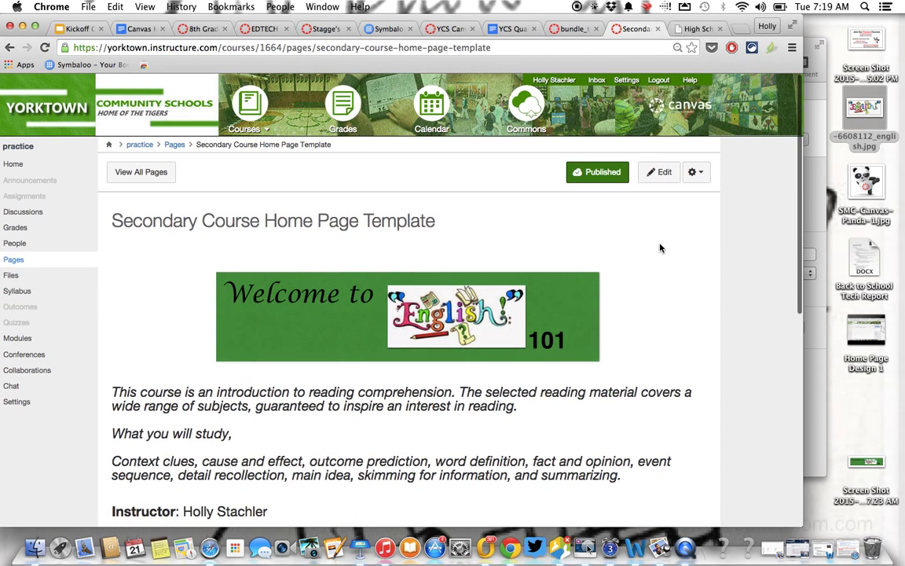